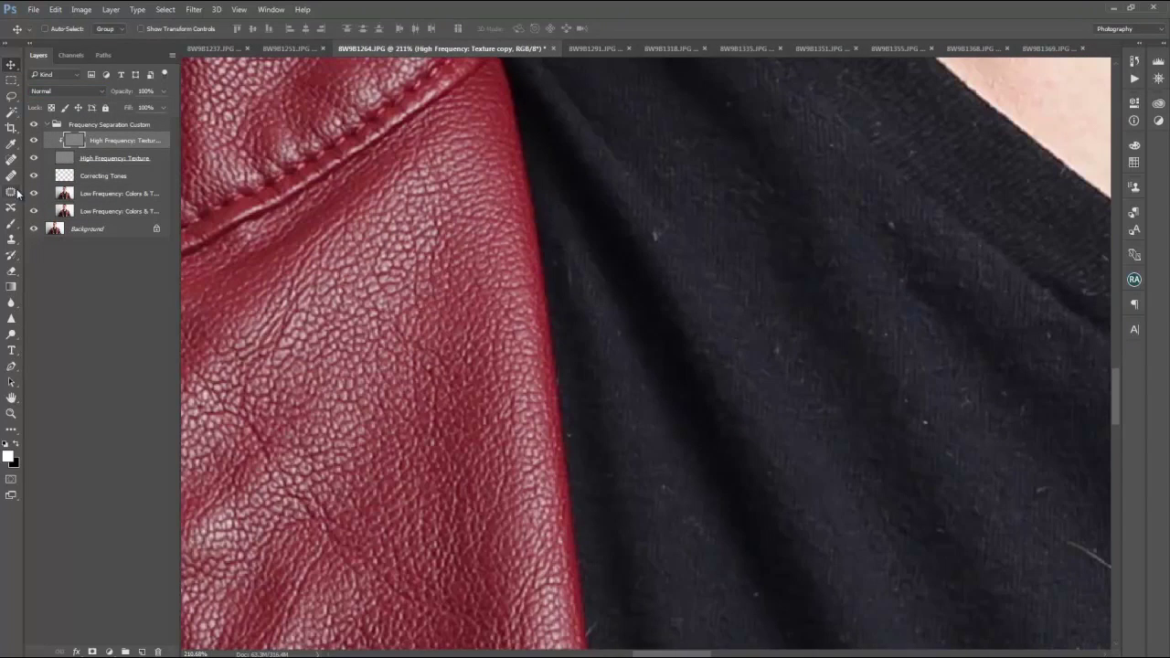
# Step: Select the Patch Tool with the High Frequency Texture copy layer active
pyautogui.click(17, 191)
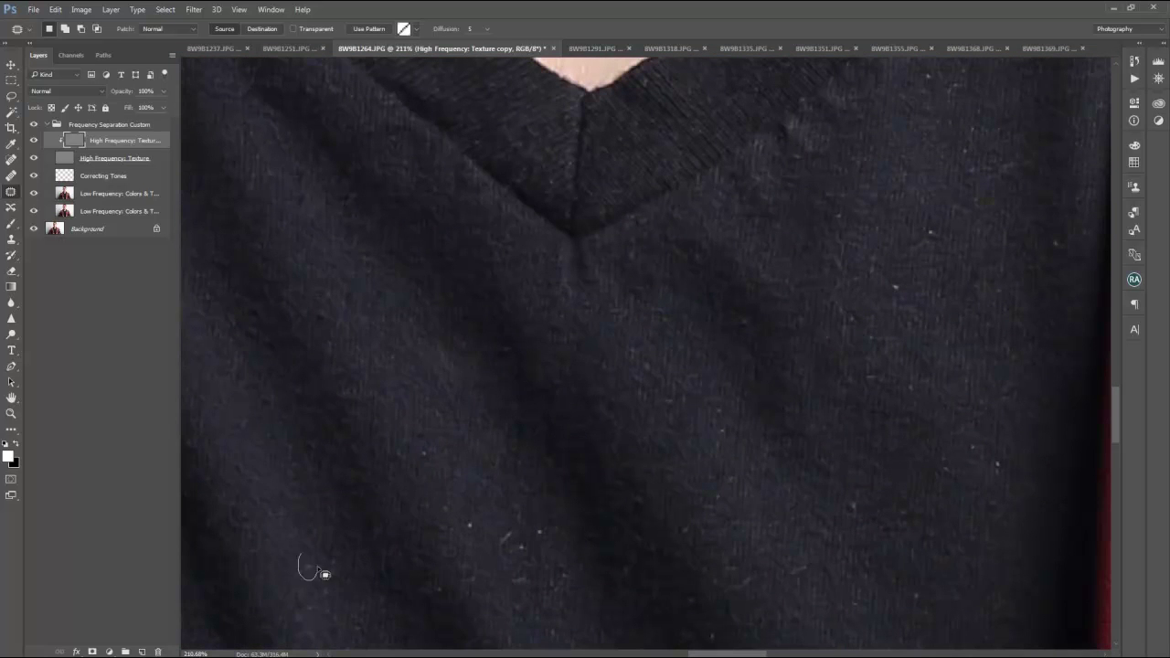
# Step: Patch out the lint specks on the black shirt fabric
pyautogui.moveTo(733, 492); pyautogui.dragTo(915, 417)
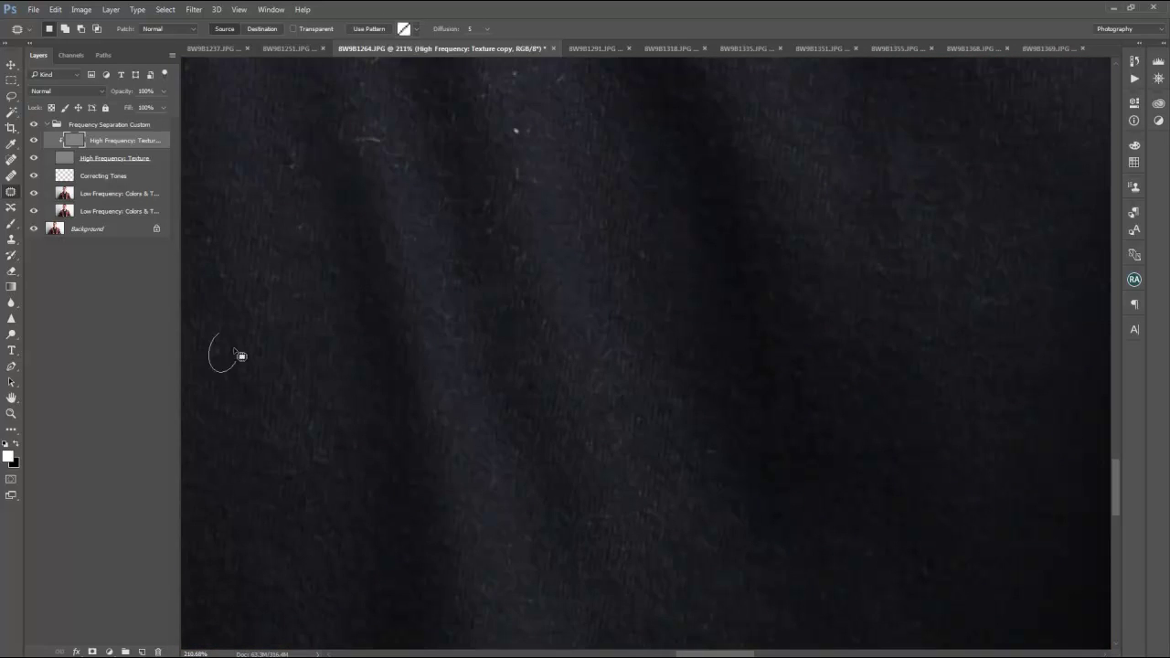
pyautogui.moveTo(239, 356); pyautogui.dragTo(348, 272)
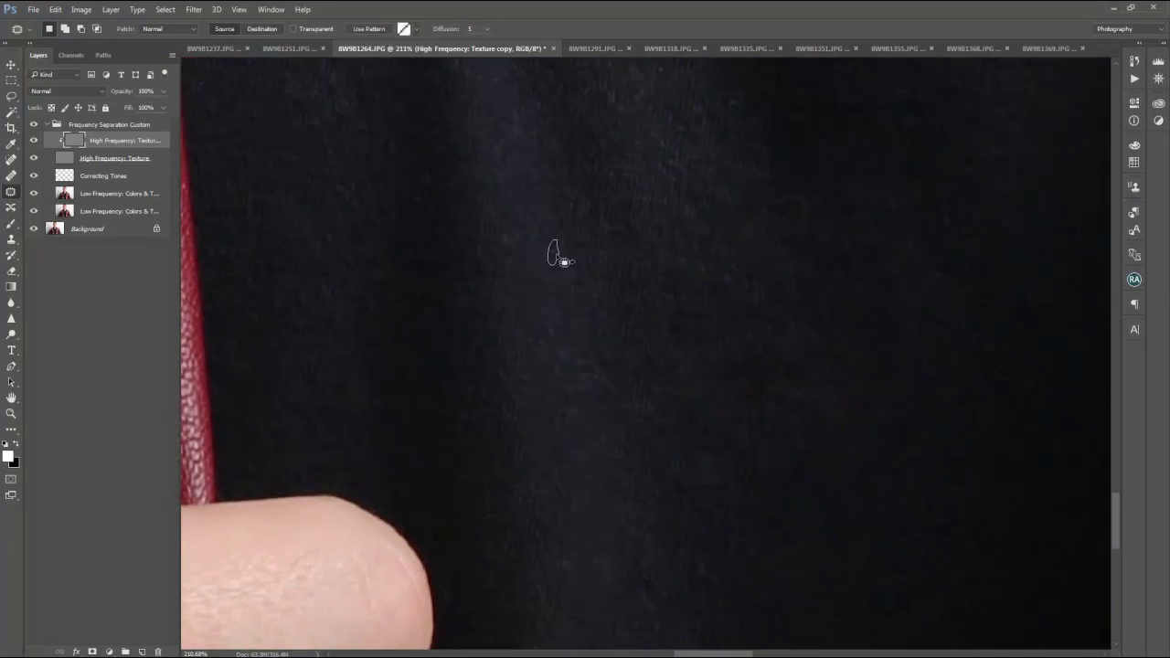
pyautogui.moveTo(403, 351); pyautogui.dragTo(413, 362)
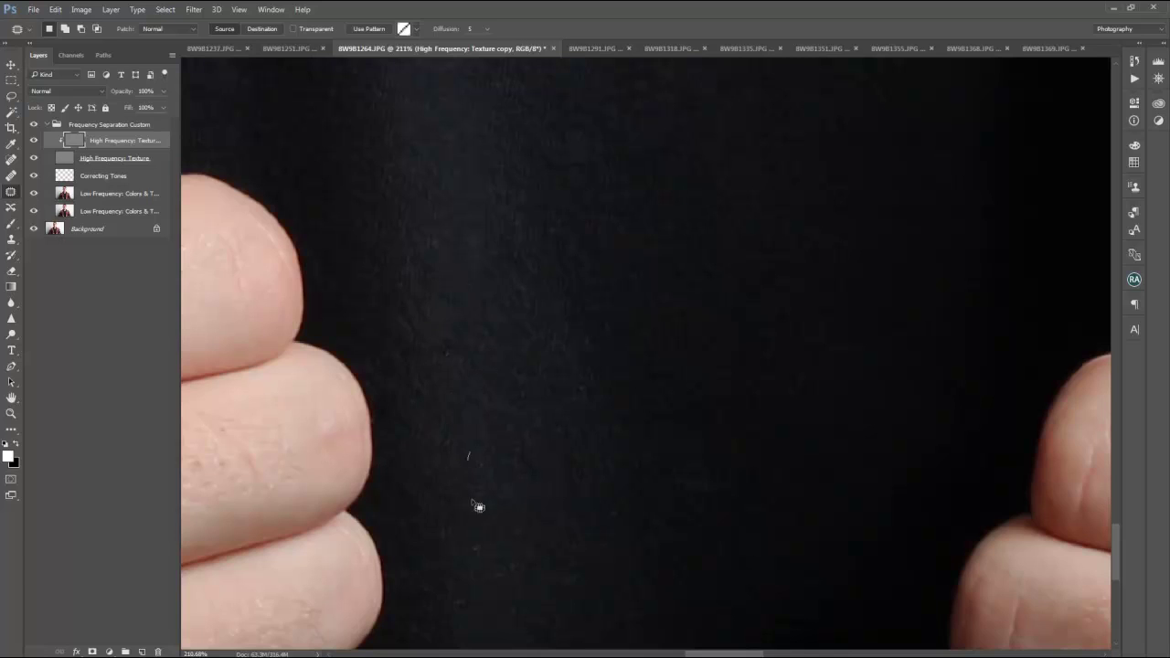
pyautogui.scroll(-3, 778, 303)
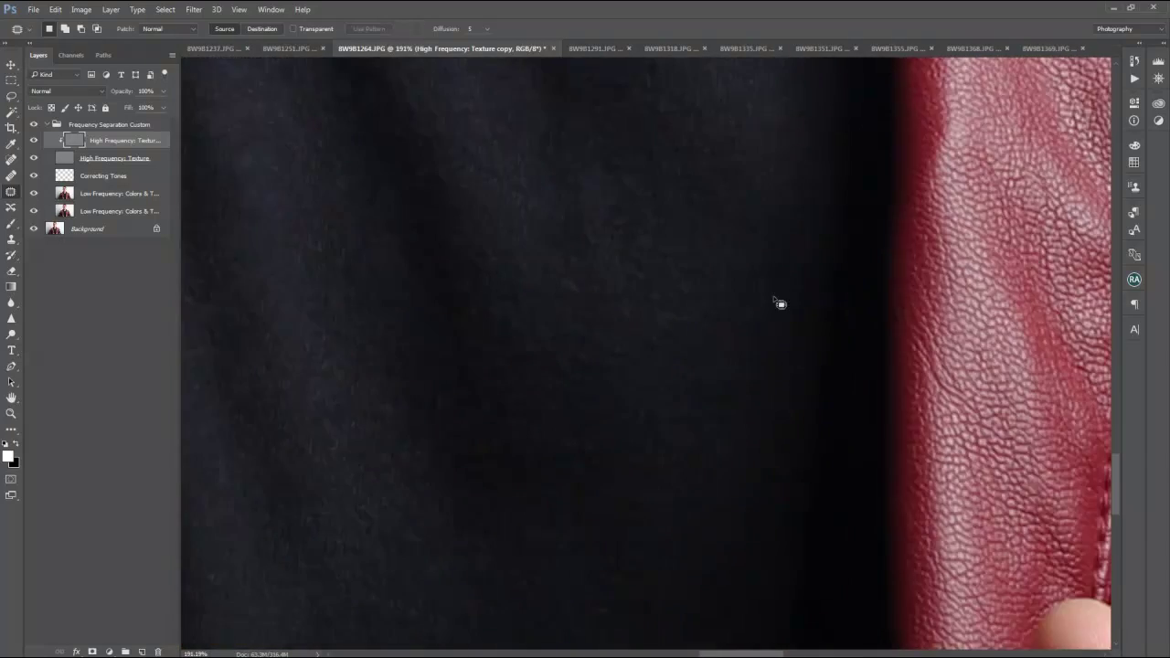
pyautogui.scroll(3, 384, 457)
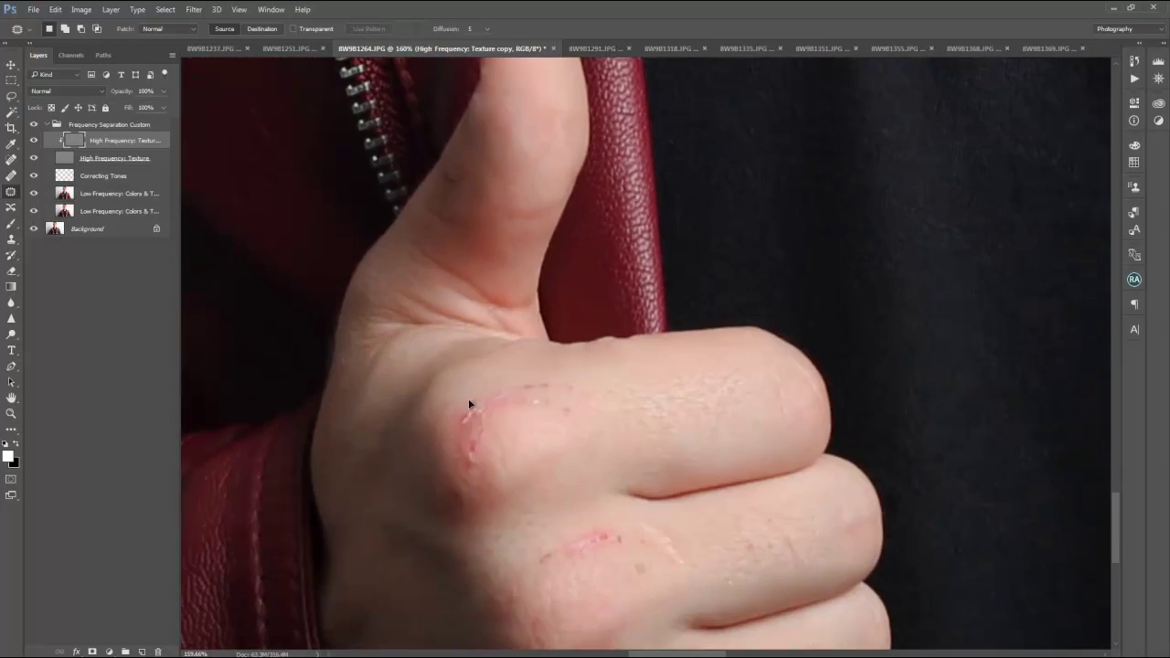
# Step: Patch the red skin spot on the fist and the small blemish on the thumb
pyautogui.moveTo(468, 405); pyautogui.dragTo(485, 448)
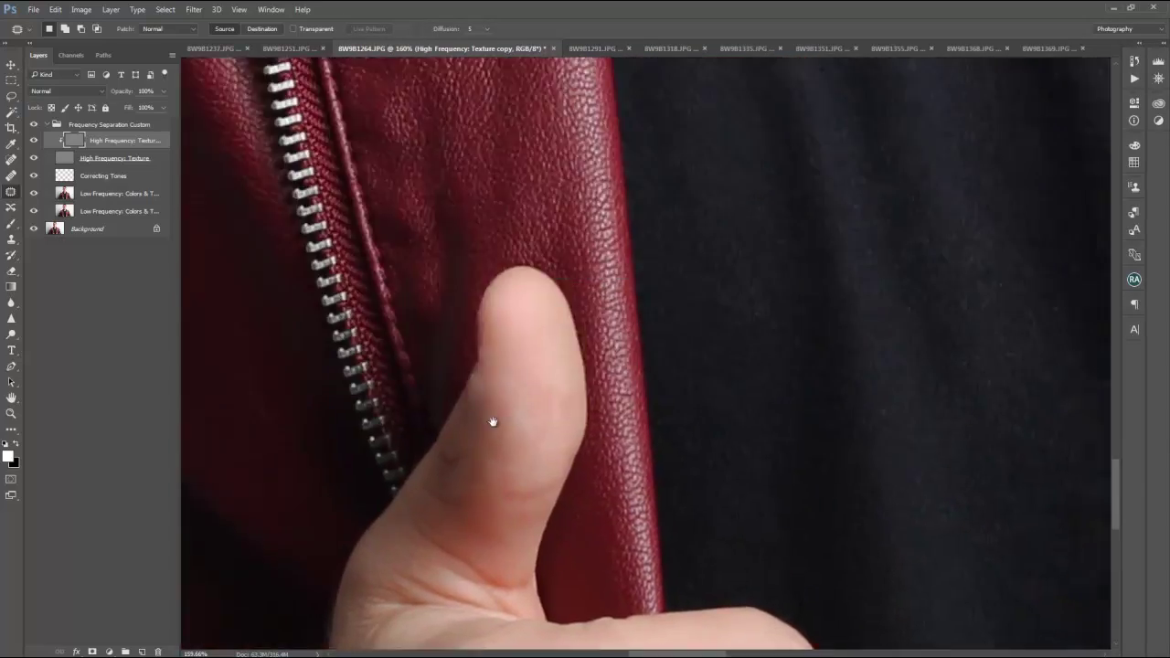
pyautogui.moveTo(578, 243); pyautogui.dragTo(587, 249)
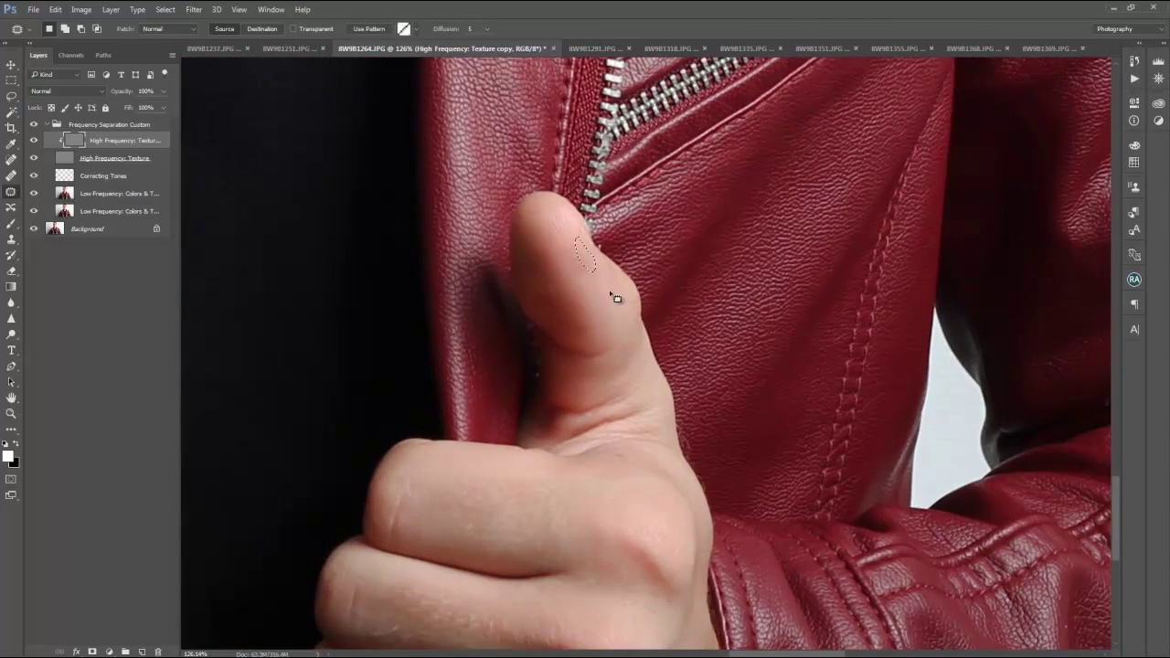
pyautogui.moveTo(614, 297); pyautogui.dragTo(353, 305)
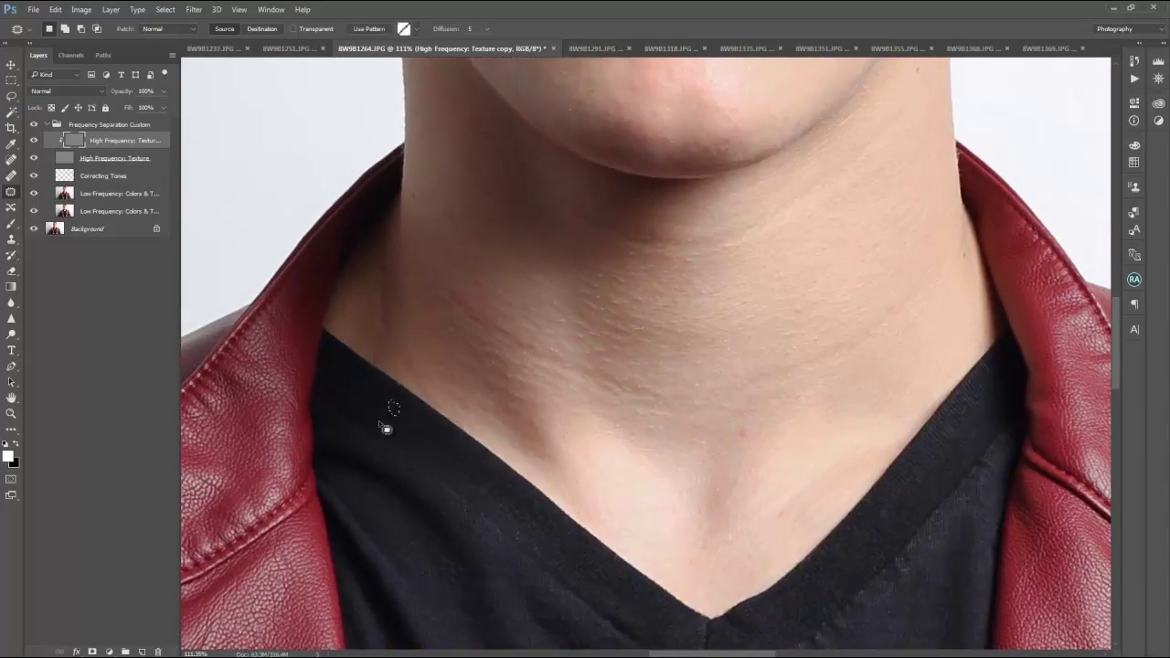
pyautogui.moveTo(859, 329); pyautogui.dragTo(882, 387)
pyautogui.scroll(5, 565, 298)
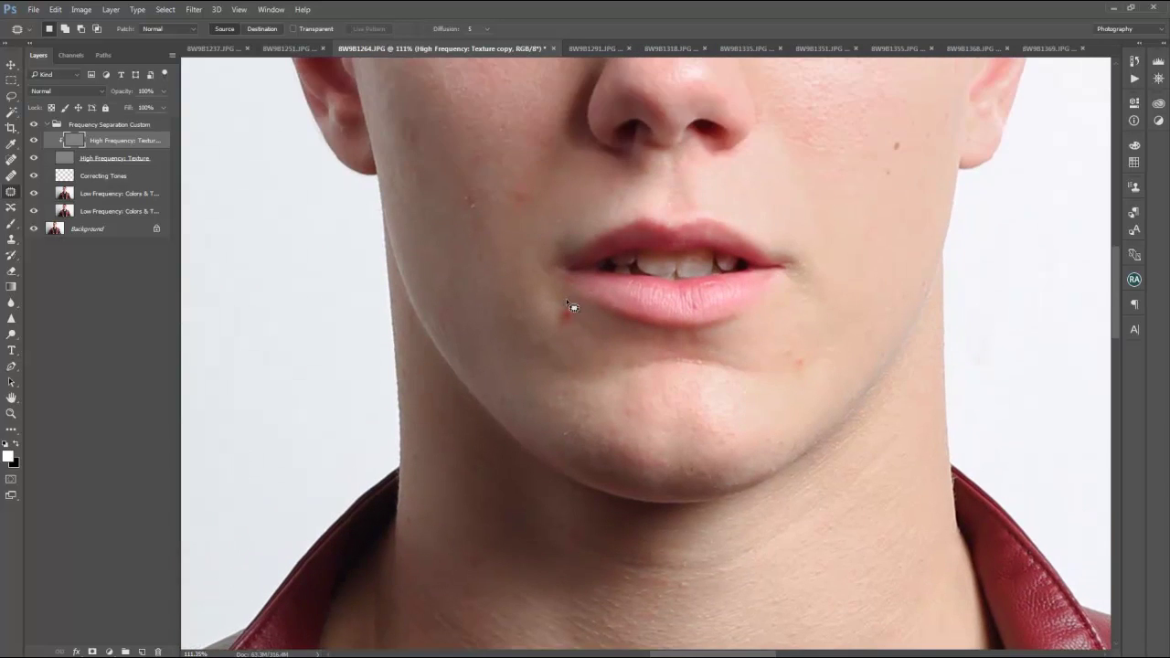
pyautogui.scroll(10, 389, 238)
pyautogui.scroll(-5, 549, 516)
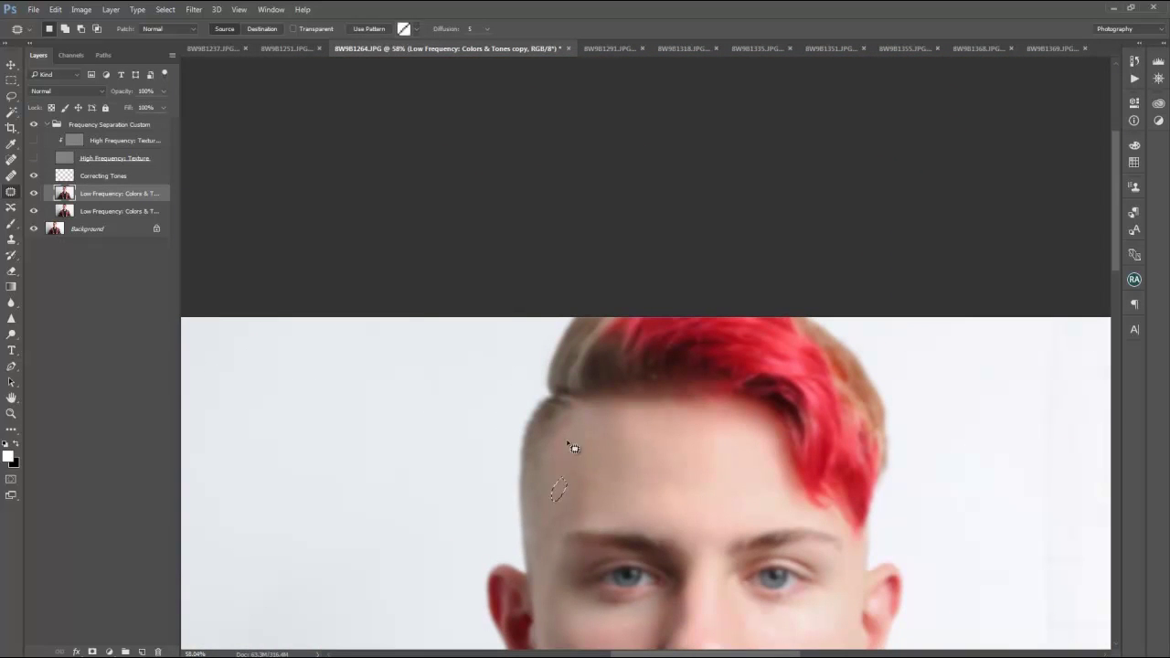
# Step: Patch uneven tone on the cheek and forehead in the Low Frequency copy
pyautogui.scroll(3, 640, 439)
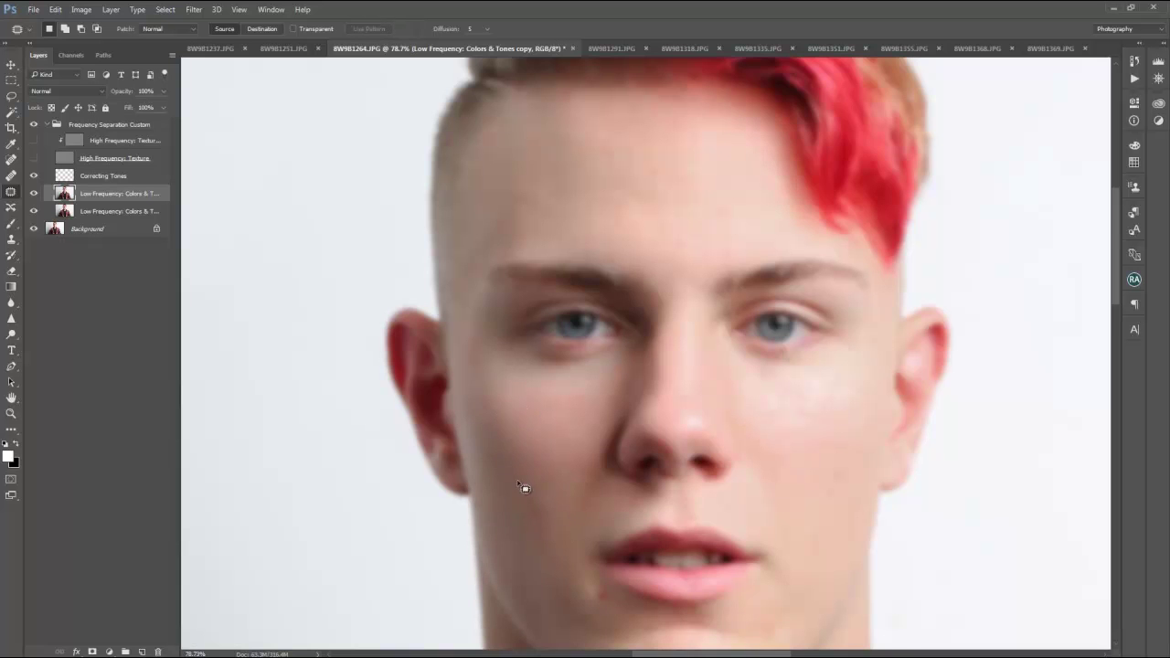
pyautogui.scroll(-1, 524, 487)
pyautogui.scroll(-3, 536, 470)
pyautogui.moveTo(777, 233)
pyautogui.mouseDown()
pyautogui.moveTo(815, 277)
pyautogui.moveTo(776, 253)
pyautogui.mouseUp()
pyautogui.hotkey('ctrl', 'd')
pyautogui.scroll(3, 491, 354)
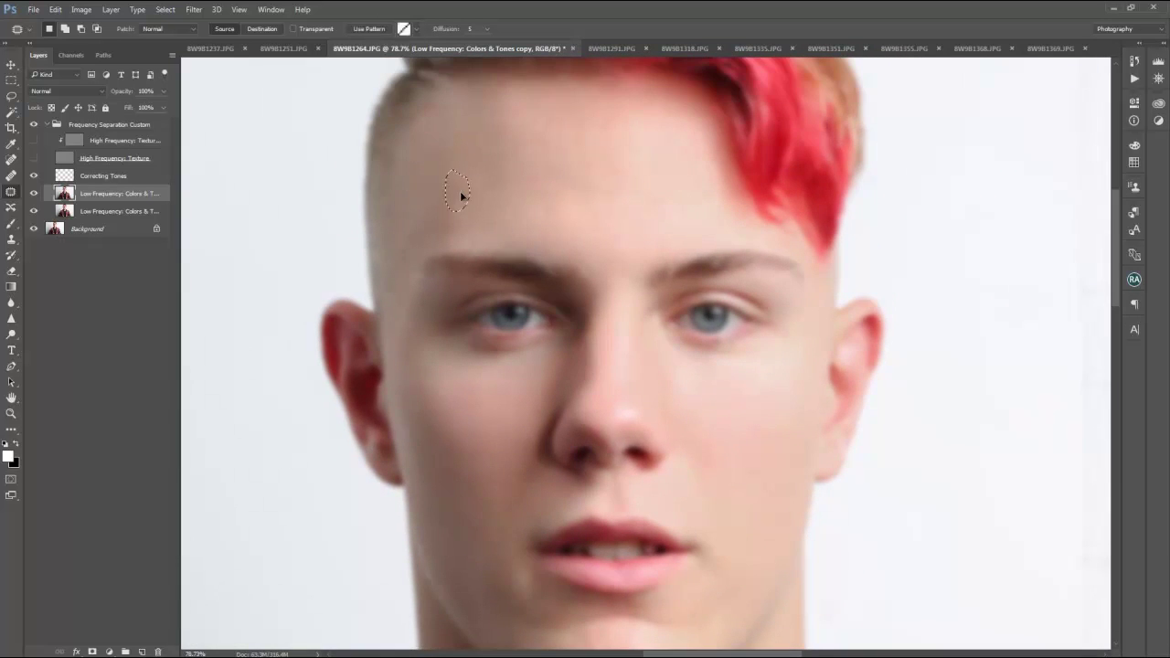
pyautogui.moveTo(548, 108); pyautogui.dragTo(540, 206)
pyautogui.scroll(-5, 827, 484)
# Step: Smooth the blotchy tones on the neck and chin
pyautogui.moveTo(827, 484)
pyautogui.mouseDown()
pyautogui.moveTo(704, 509)
pyautogui.moveTo(606, 485)
pyautogui.mouseUp()
pyautogui.moveTo(475, 384); pyautogui.dragTo(507, 427)
pyautogui.moveTo(603, 426); pyautogui.dragTo(645, 464)
pyautogui.moveTo(594, 210); pyautogui.dragTo(615, 223)
# Step: Patch an uneven area on the shirt and deselect
pyautogui.scroll(-3, 862, 484)
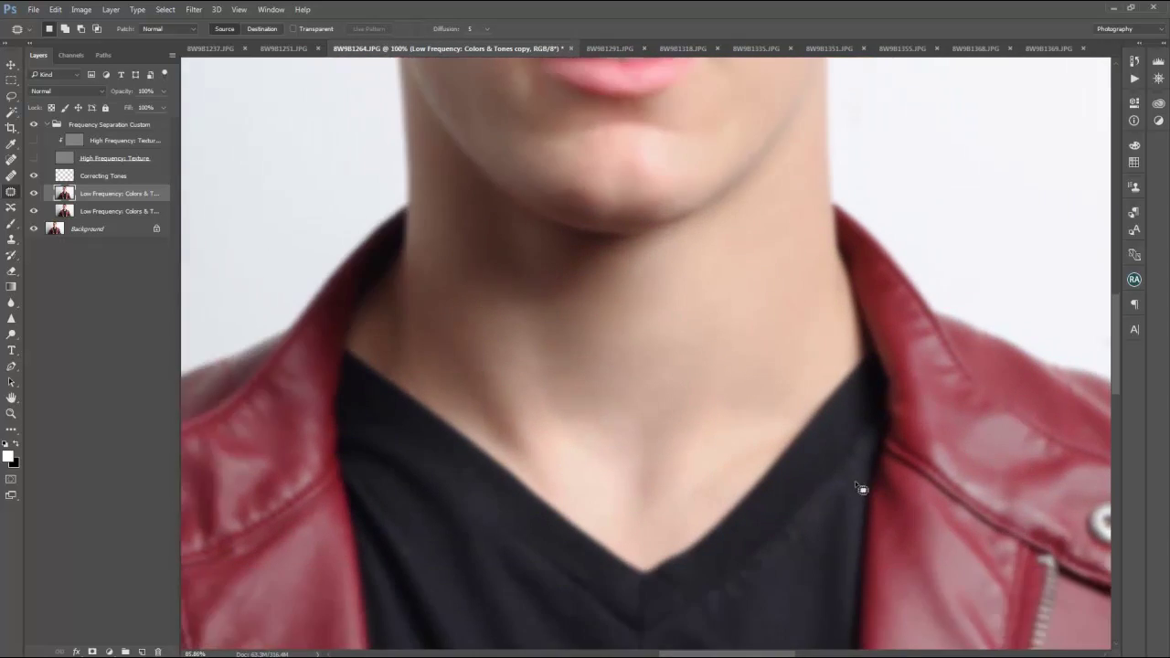
pyautogui.scroll(-3, 444, 478)
pyautogui.scroll(-2, 436, 301)
pyautogui.moveTo(517, 422); pyautogui.dragTo(521, 448)
pyautogui.scroll(-3, 598, 480)
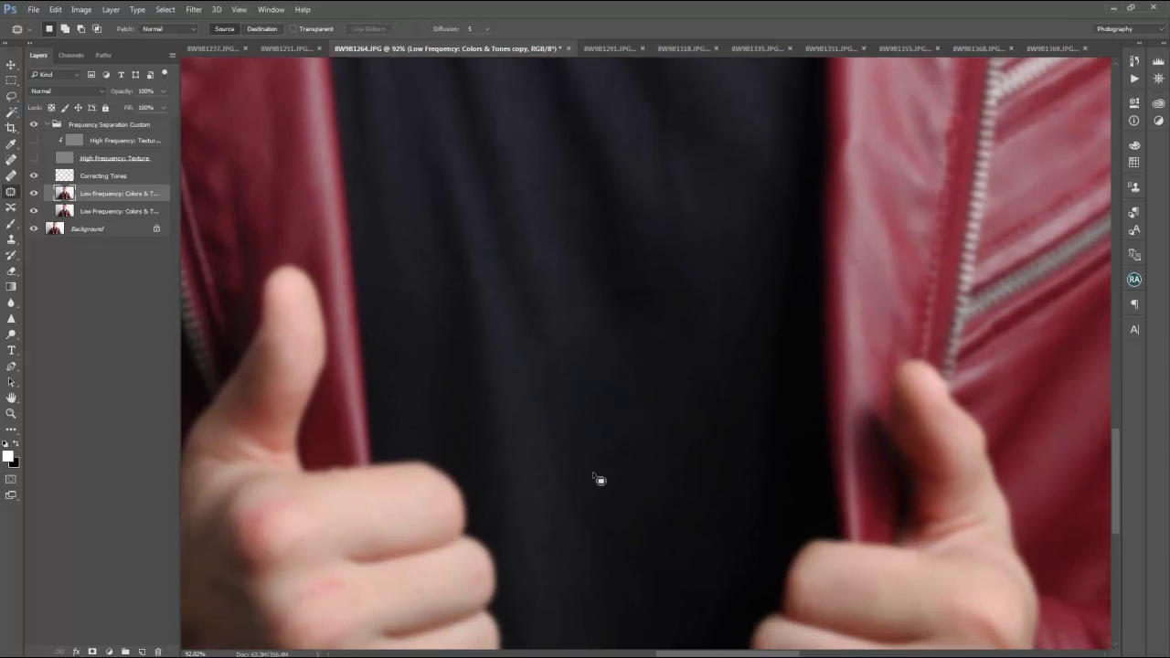
pyautogui.hotkey('ctrl', 'd')
pyautogui.scroll(-2, 576, 439)
# Step: Fit the whole photo in the window and switch to the Brush on Correcting Tones
pyautogui.hscroll(-1, 383, 405)
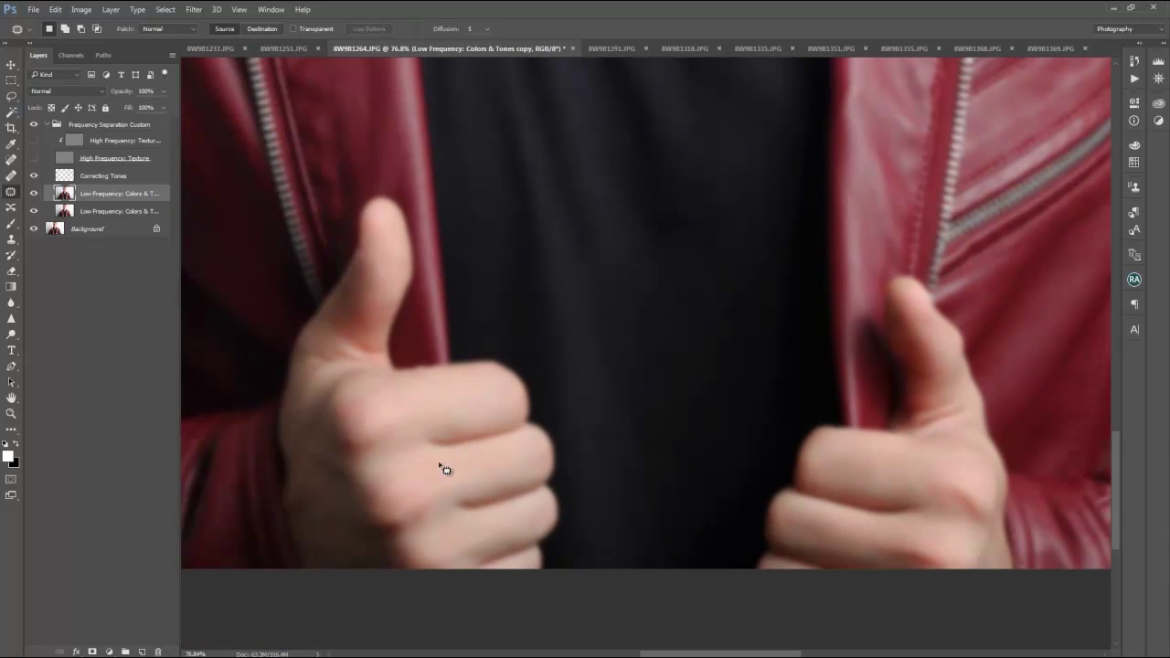
pyautogui.hotkey('ctrl', '0')
pyautogui.hotkey('alt', ']')
pyautogui.press('b')
pyautogui.scroll(3, 478, 240)
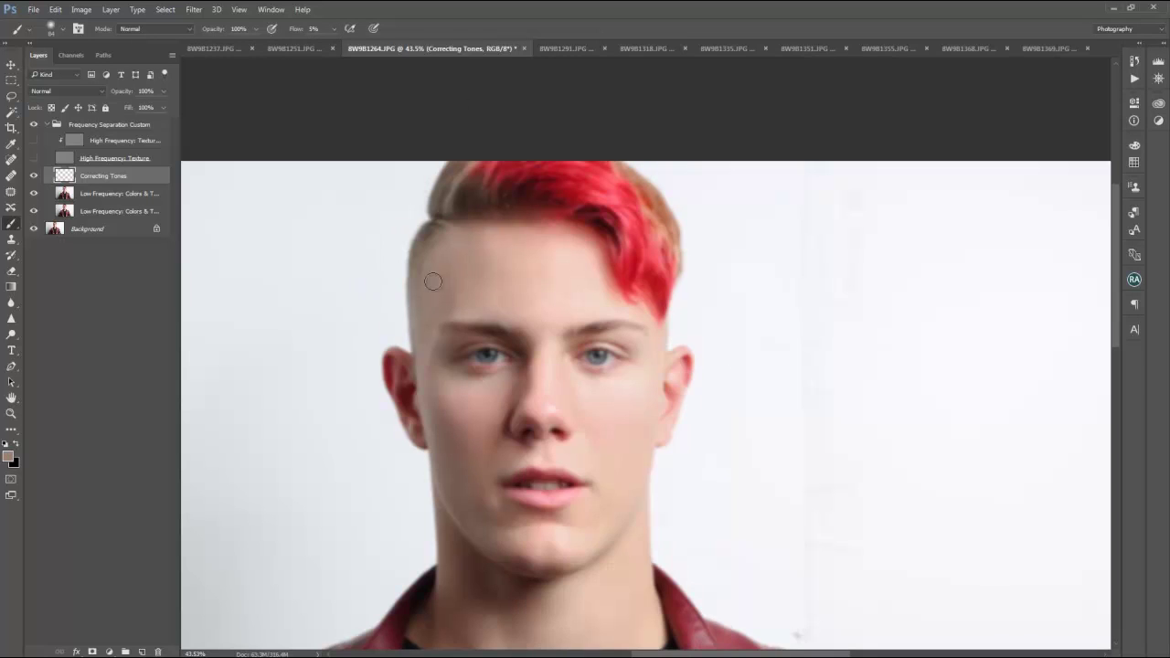
# Step: Enlarge the brush, sample cheek and neck skin tones, and paint them over the face and neck
pyautogui.press(']')
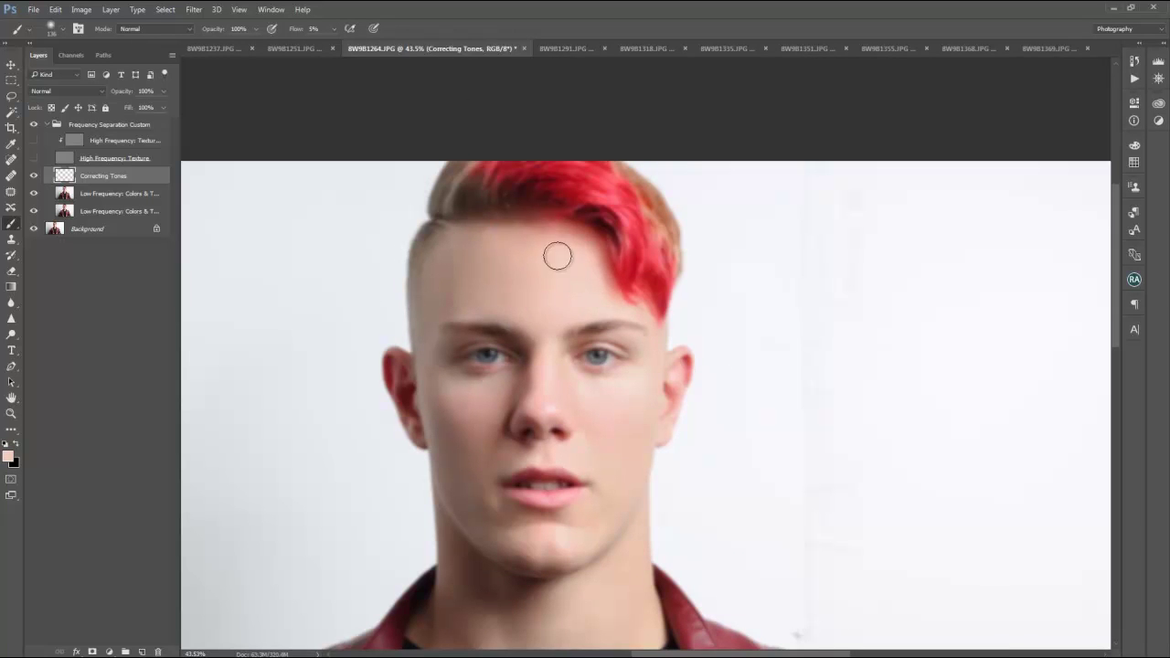
pyautogui.scroll(2, 589, 377)
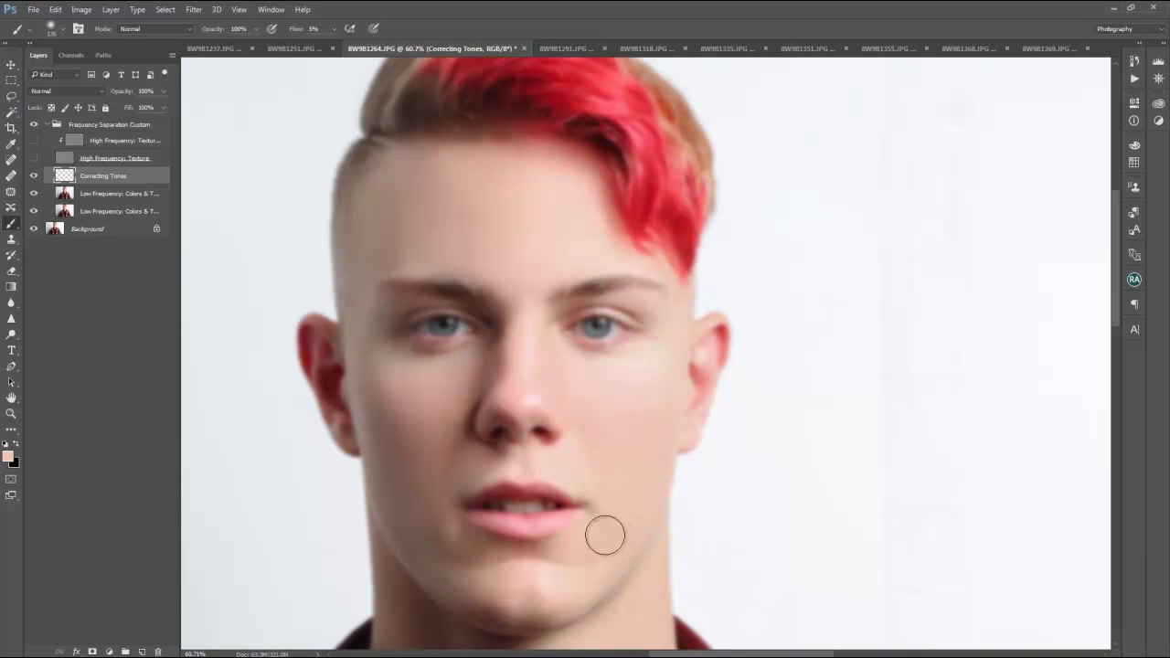
pyautogui.keyDown('alt'); pyautogui.click(424, 533); pyautogui.keyUp('alt')
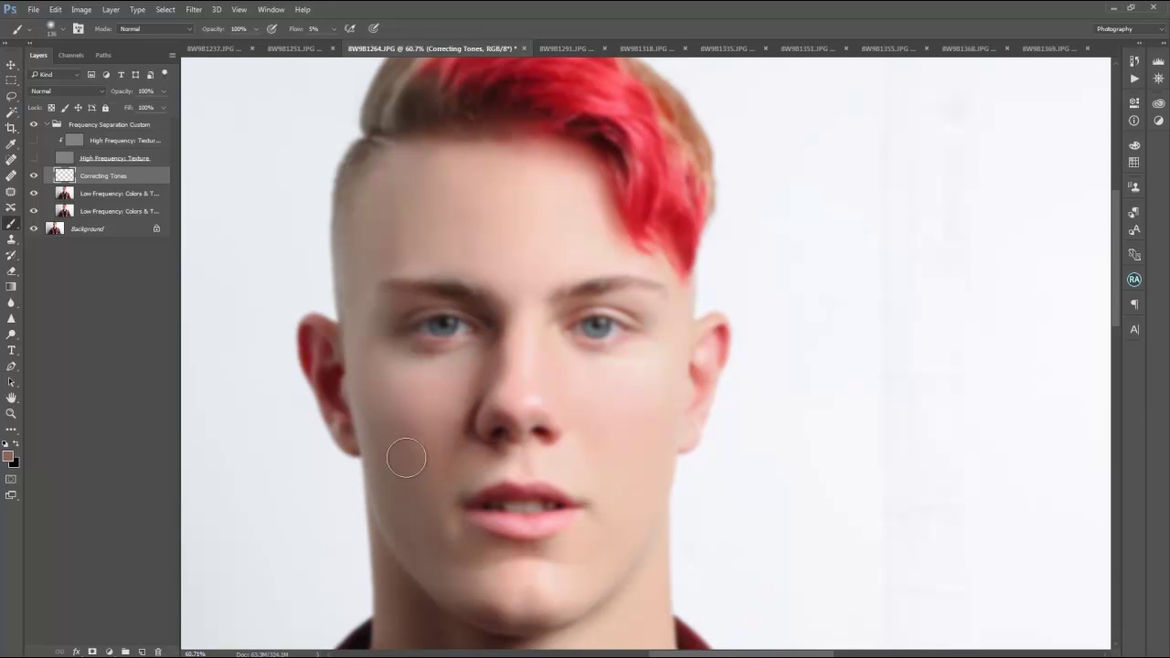
pyautogui.scroll(-3, 516, 368)
pyautogui.keyDown('alt'); pyautogui.click(530, 556); pyautogui.keyUp('alt')
pyautogui.keyDown('alt'); pyautogui.click(558, 599); pyautogui.keyUp('alt')
pyautogui.scroll(-2, 603, 494)
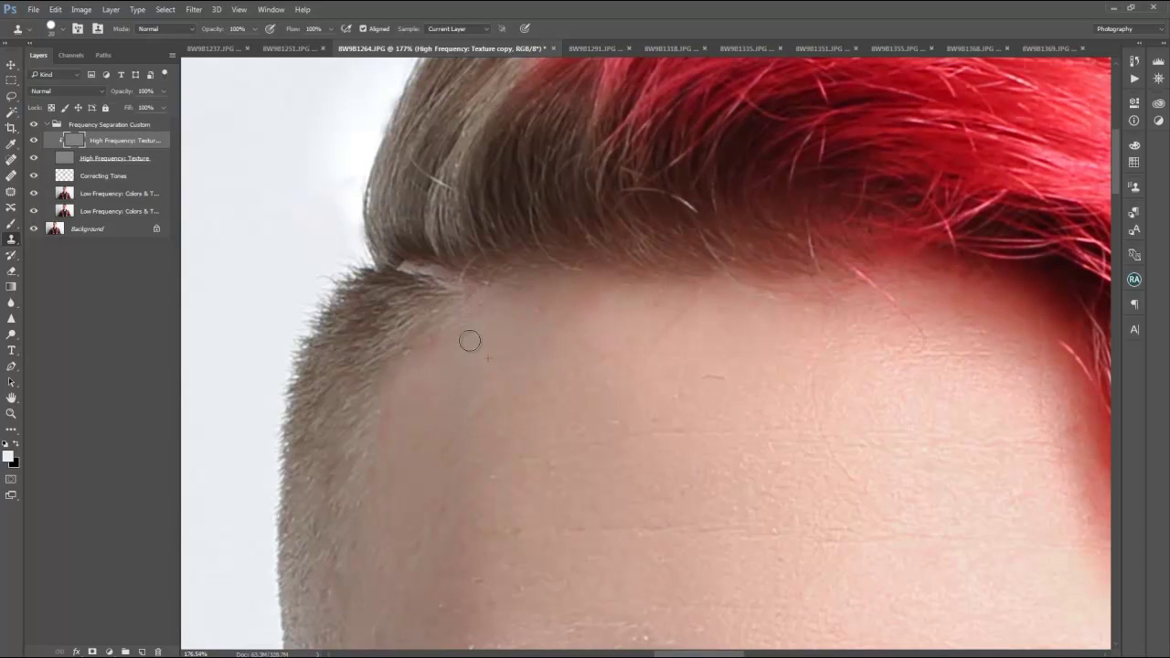
# Step: Clone away the horizontal forehead crease on the High Frequency copy
pyautogui.scroll(-3, 723, 200)
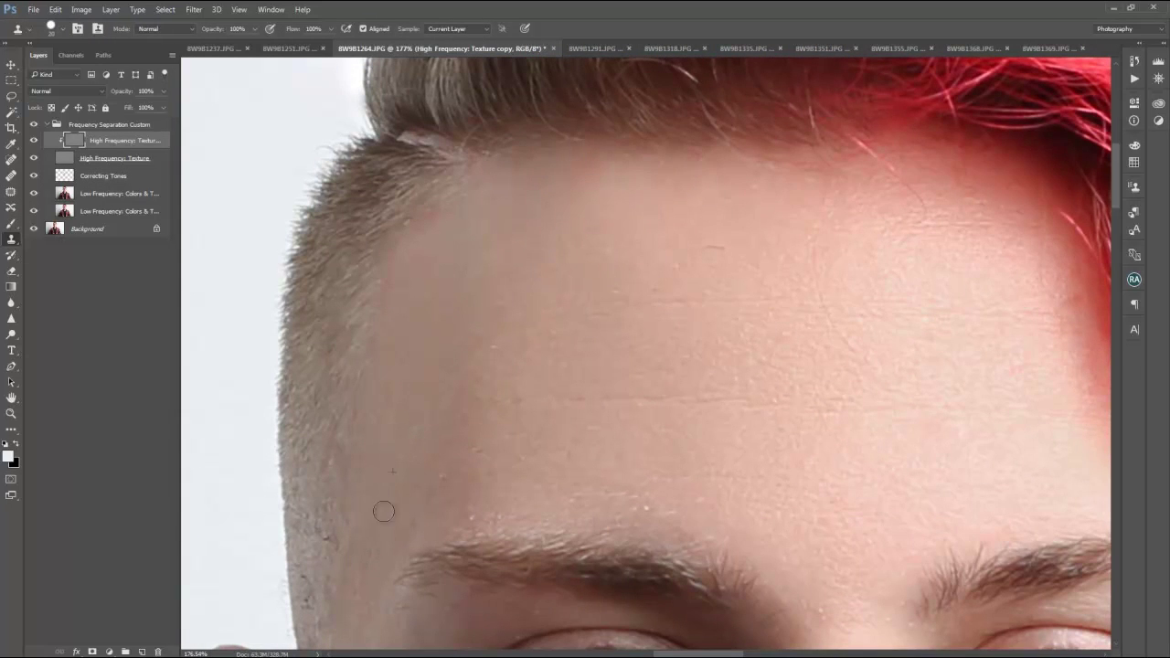
pyautogui.moveTo(624, 303); pyautogui.dragTo(787, 302)
pyautogui.scroll(-5, 596, 373)
pyautogui.hscroll(2, 596, 372)
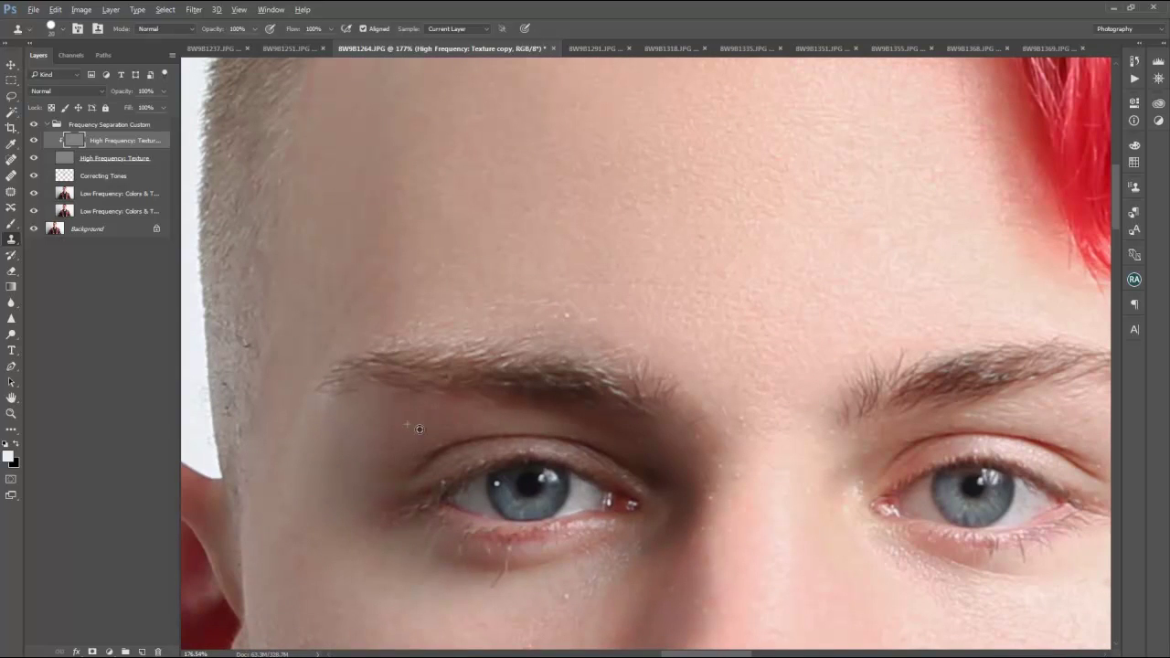
pyautogui.scroll(-4, 419, 428)
pyautogui.hscroll(2, 420, 428)
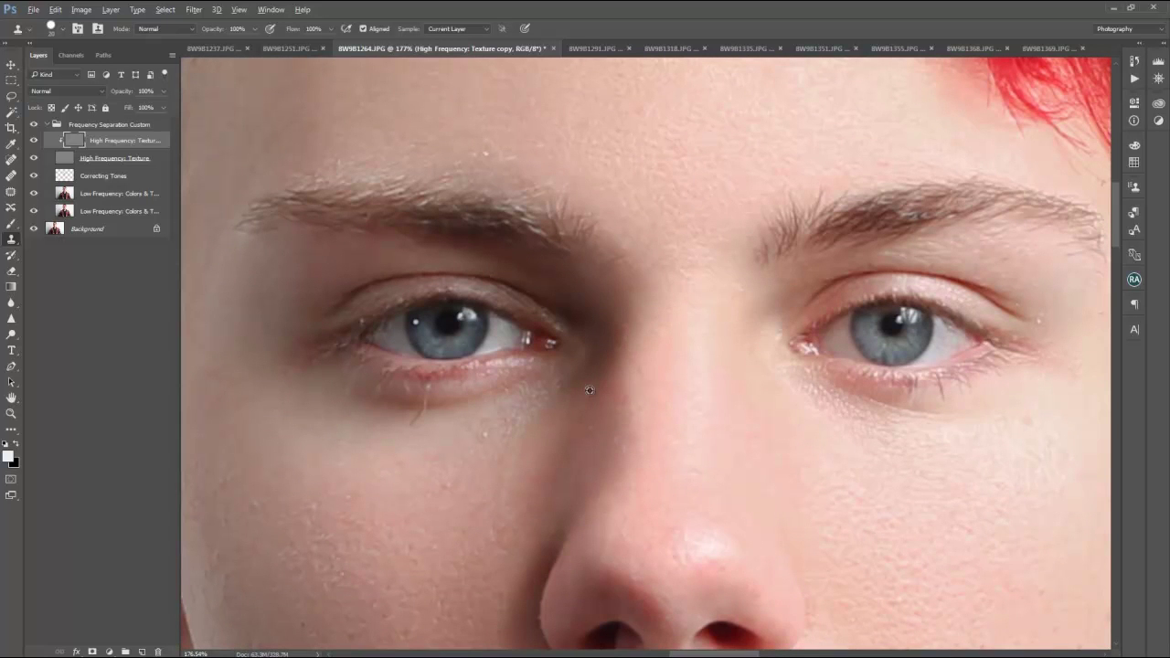
pyautogui.scroll(-4, 513, 418)
pyautogui.hscroll(2, 513, 418)
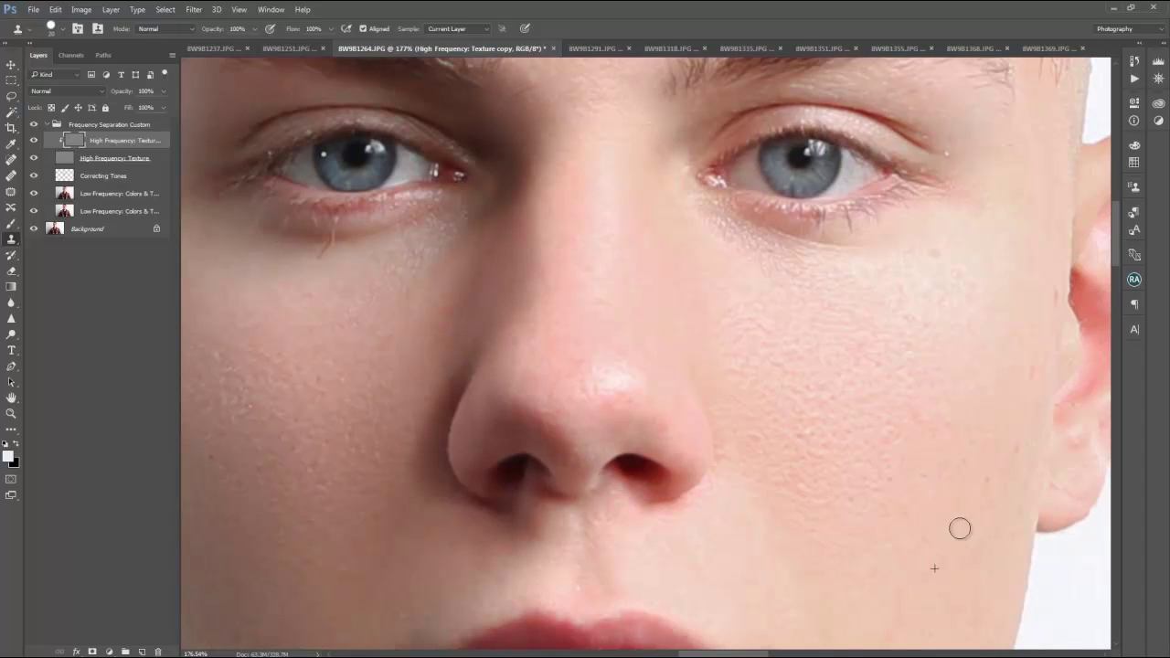
# Step: Pan around the face to inspect the retouching
pyautogui.scroll(3, 959, 140)
pyautogui.hscroll(3, 958, 141)
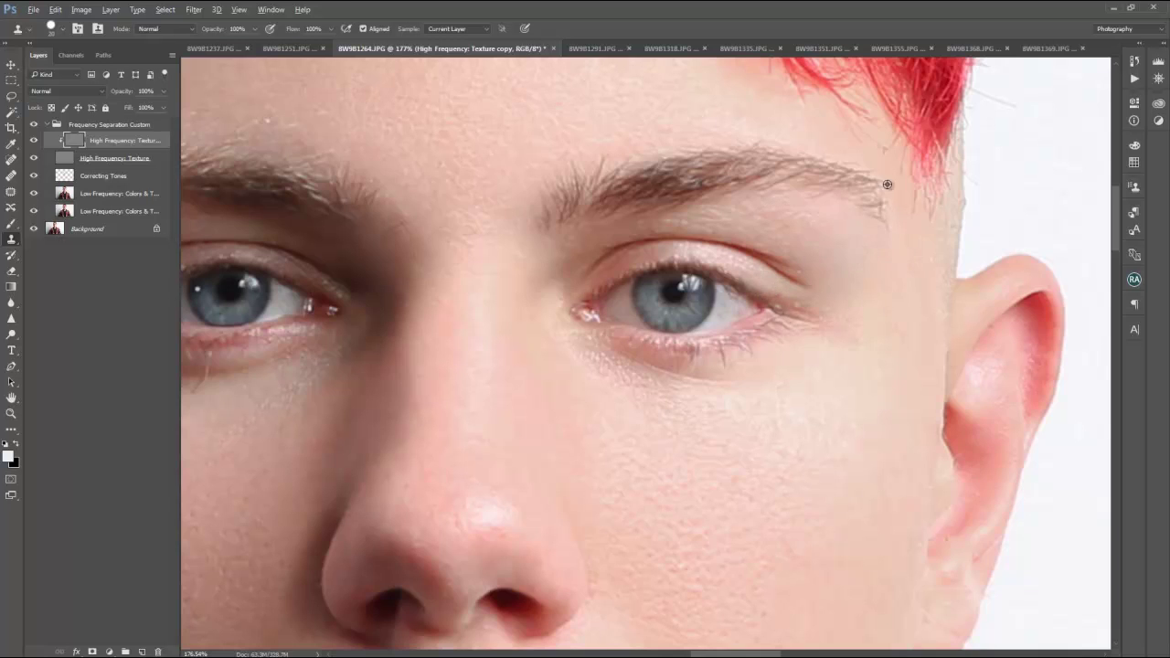
pyautogui.scroll(-10, 526, 488)
pyautogui.scroll(-5, 805, 339)
pyautogui.hscroll(-2, 806, 339)
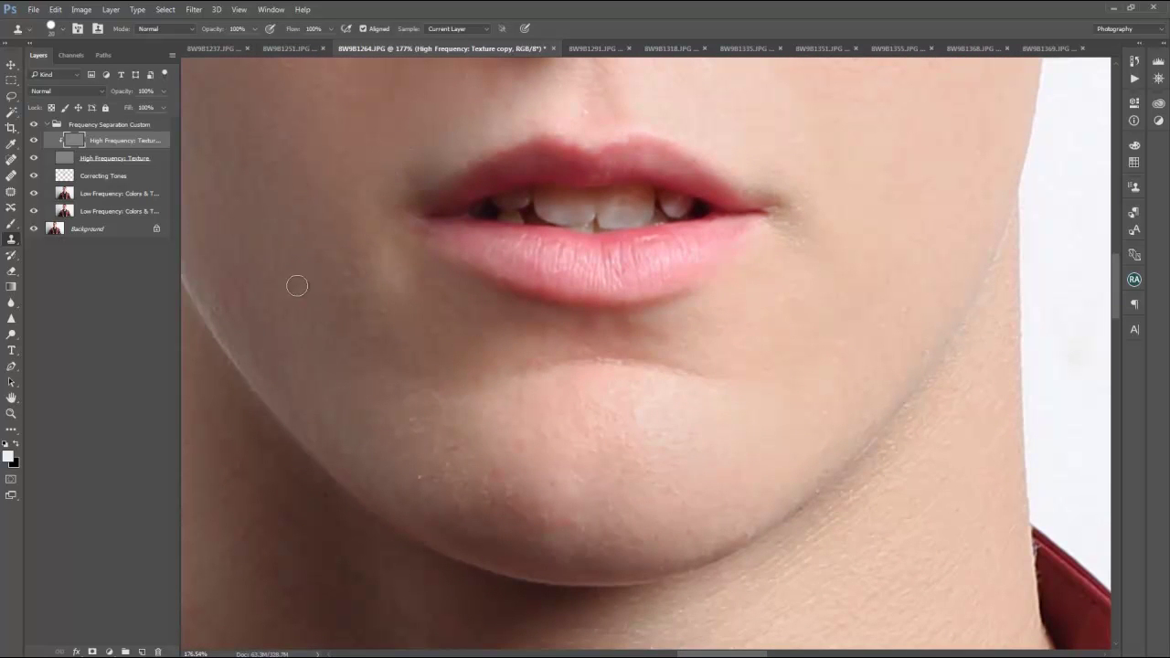
pyautogui.scroll(-3, 503, 473)
pyautogui.scroll(2, 574, 300)
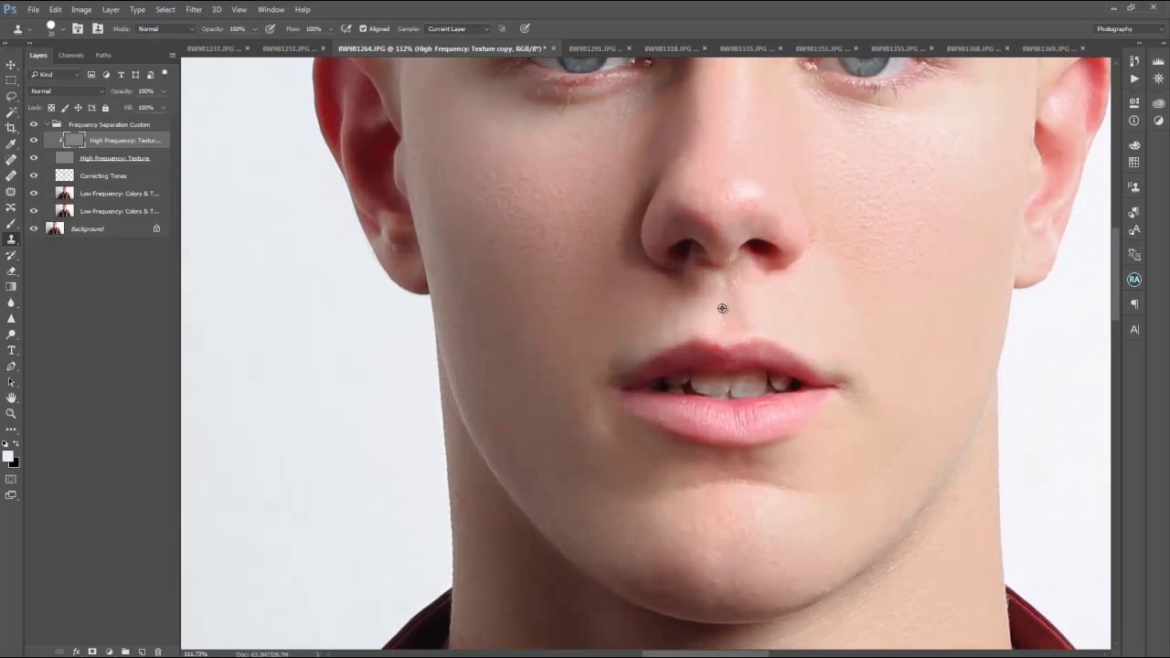
pyautogui.scroll(-6, 534, 300)
# Step: Fit the photo in the window and save the portrait as a Photoshop PSD
pyautogui.hotkey('ctrl', '0')
pyautogui.hotkey('ctrl', 'shift', 's')
pyautogui.press('Return')
pyautogui.press('Return')
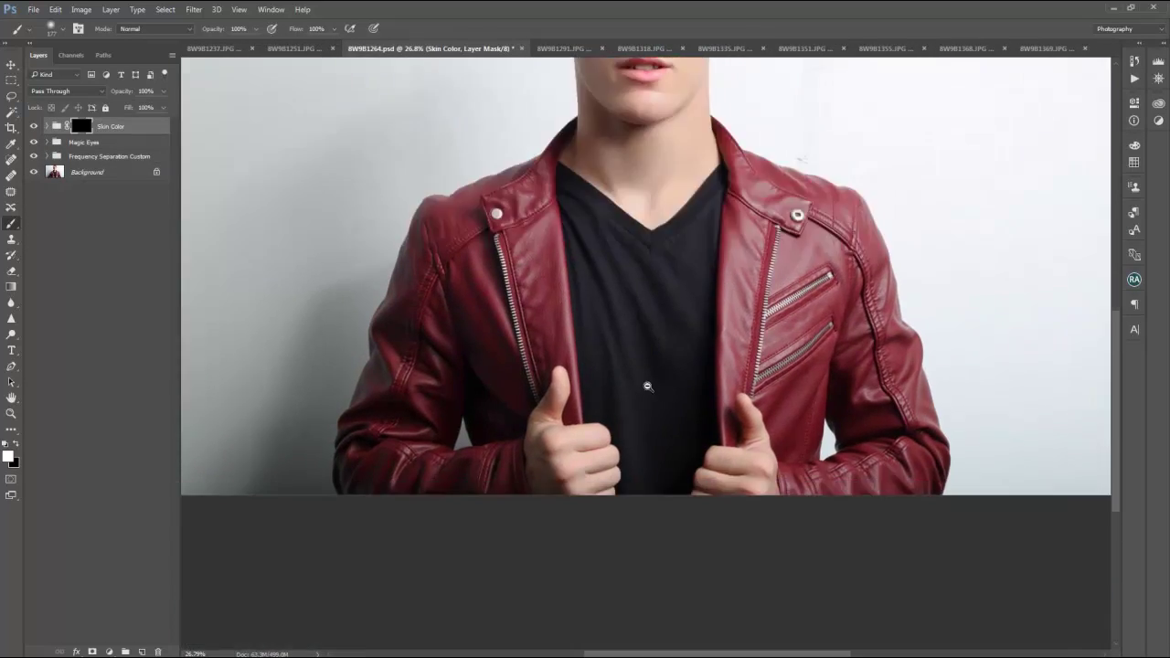
# Step: Zoom in on the hands and pan around to check the skin colour
pyautogui.moveTo(647, 386); pyautogui.dragTo(695, 386)
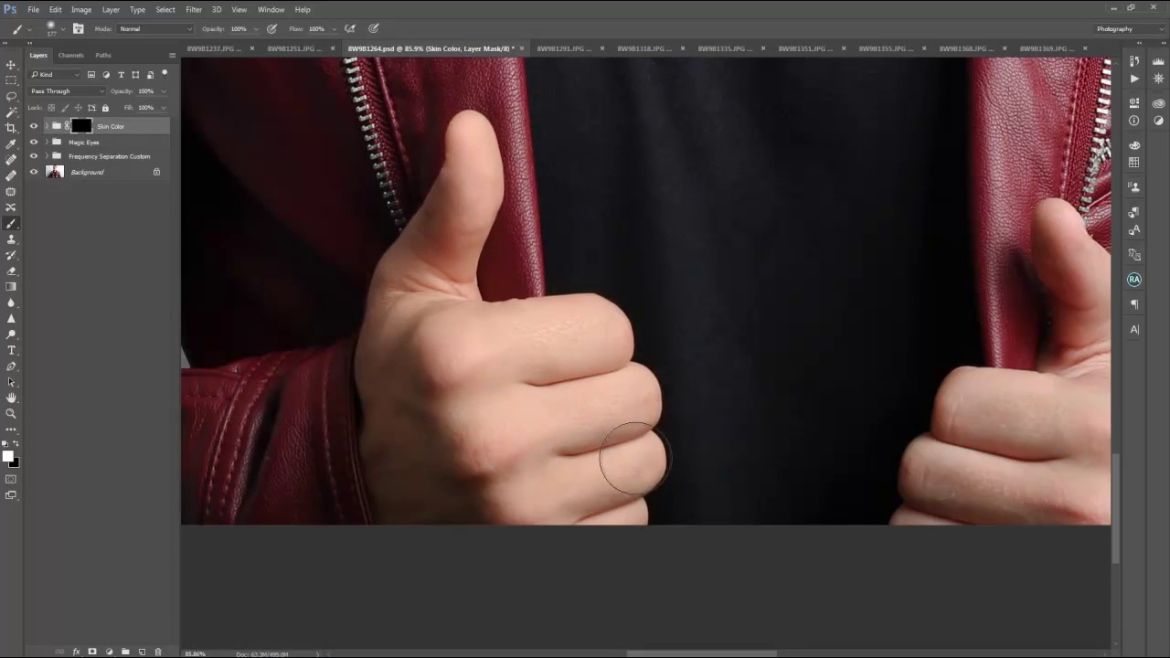
pyautogui.hscroll(5, 627, 405)
pyautogui.scroll(-5, 630, 391)
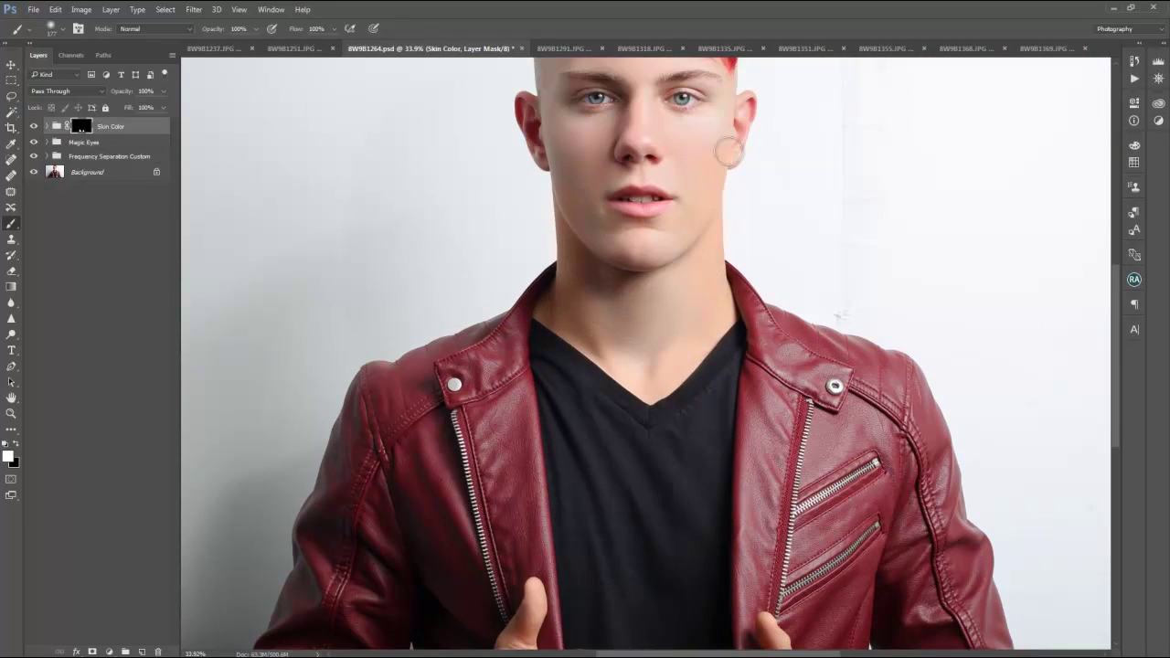
pyautogui.scroll(3, 667, 293)
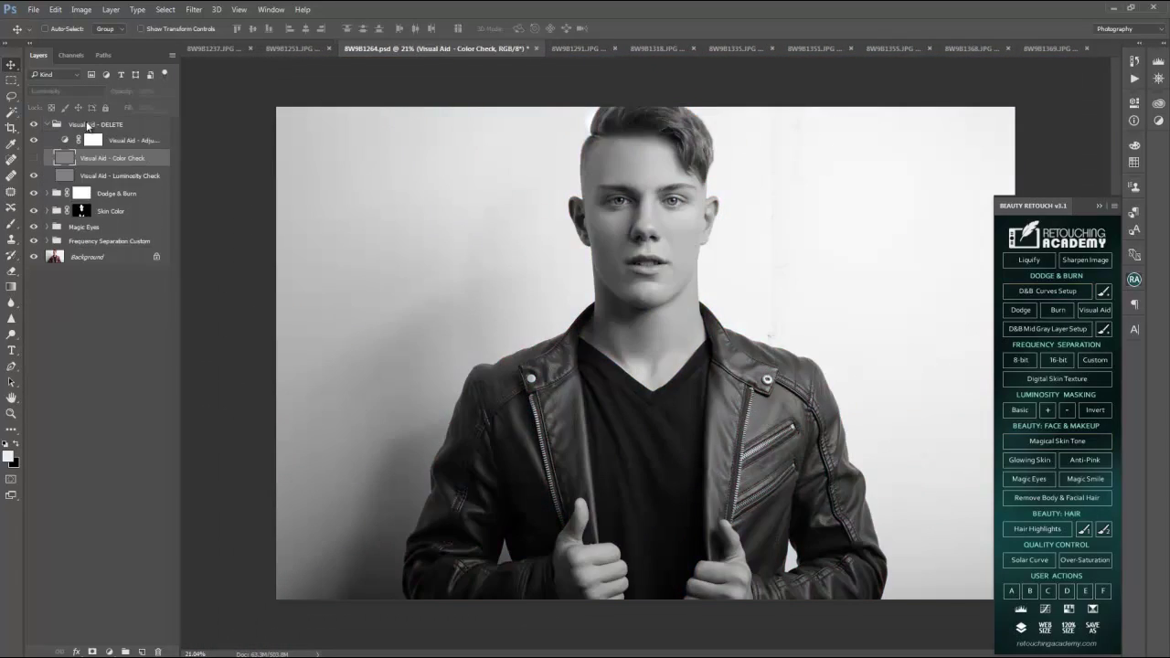
# Step: Paint on the Dodge Curve mask to brighten the jacket lapel, enlarging the brush to 150
pyautogui.click(90, 211)
pyautogui.press('b')
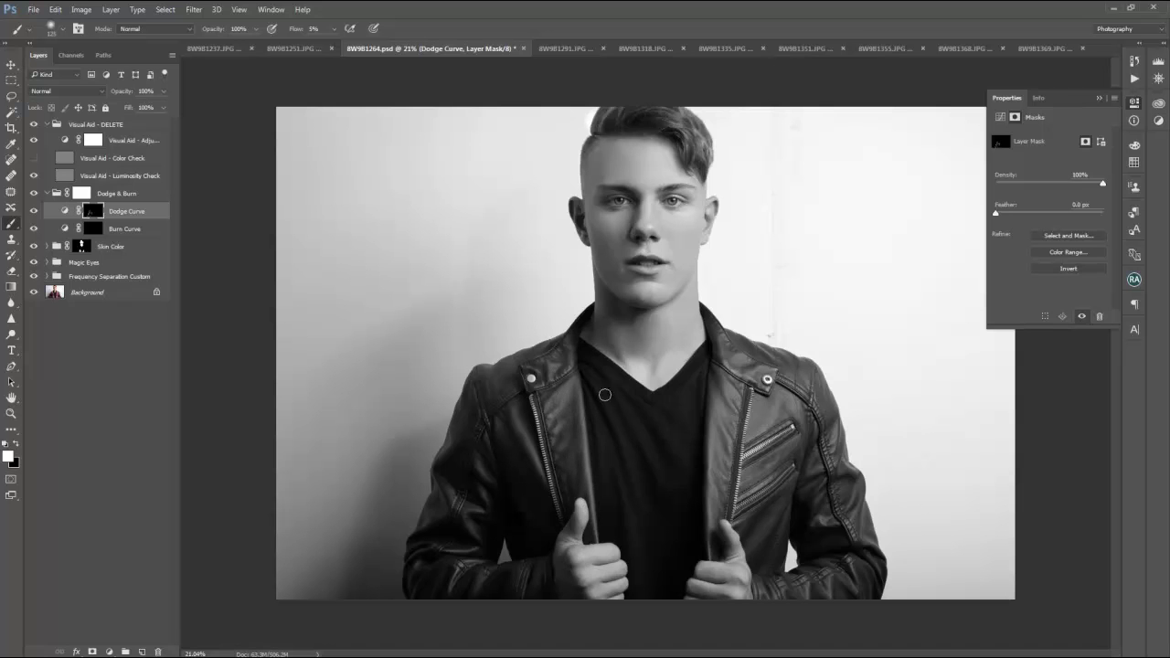
pyautogui.moveTo(719, 470); pyautogui.dragTo(787, 363)
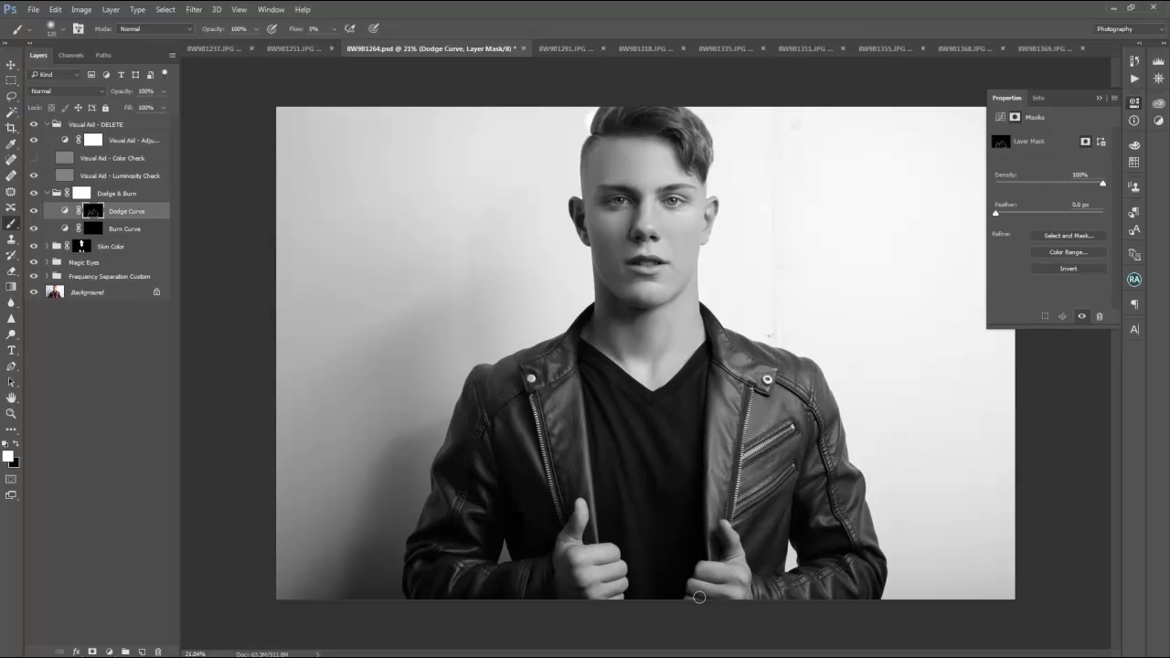
pyautogui.press(']')
pyautogui.press(']')
pyautogui.press(']')
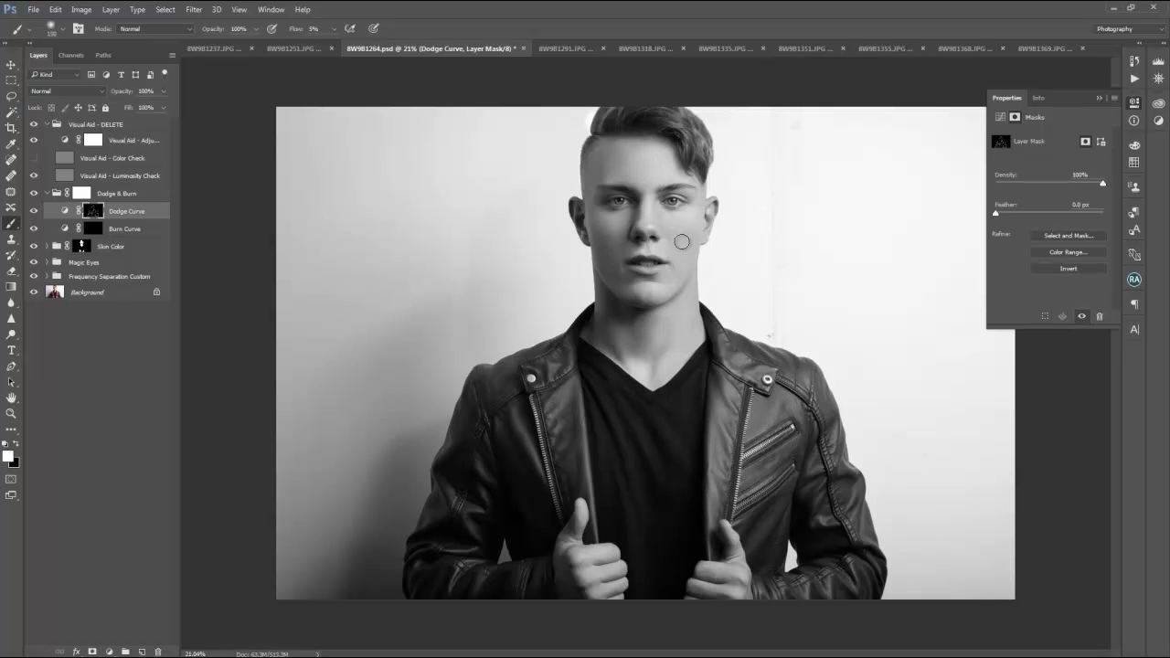
pyautogui.click(96, 228)
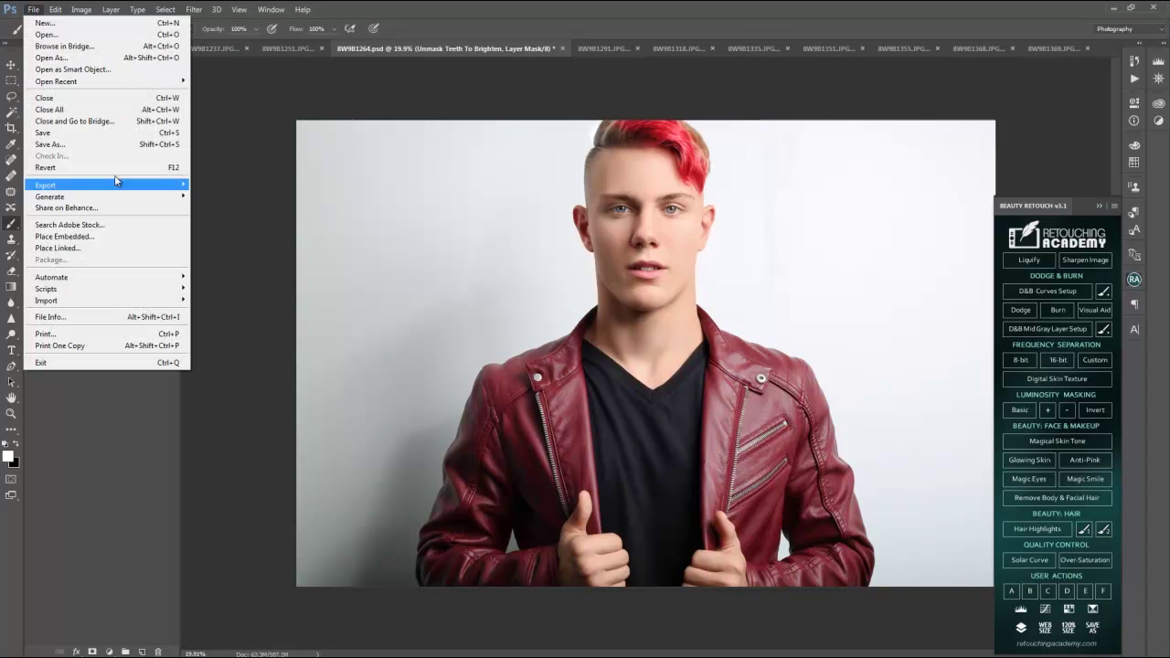
# Step: Hide the Sharpened layer and Quick Select the white backdrop at the lower left
pyautogui.hotkey('ctrl', 'alt', 'shift', 's')
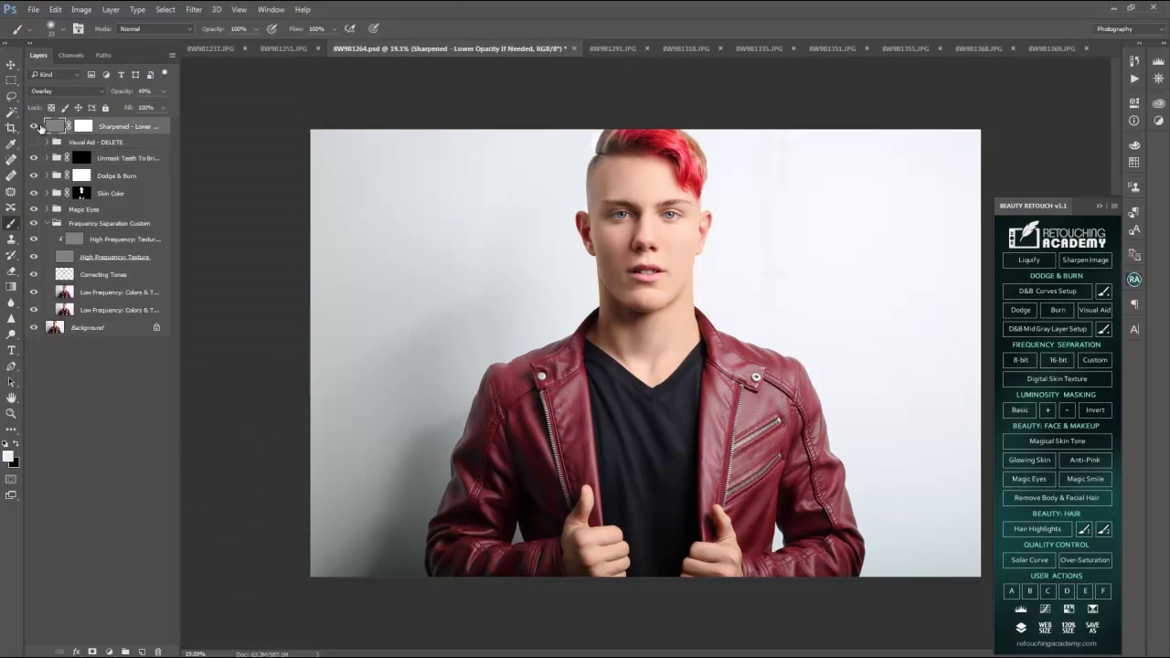
pyautogui.click(34, 126)
pyautogui.press('w')
pyautogui.moveTo(384, 549); pyautogui.dragTo(417, 473)
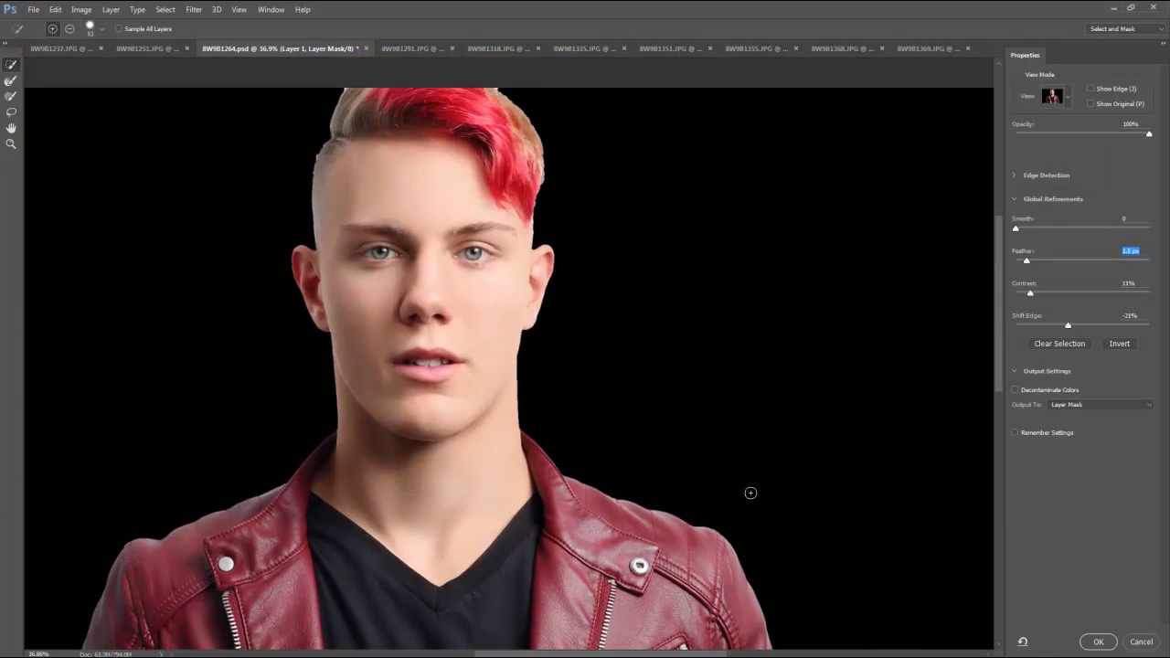
# Step: Remove the white patch left of the hair and refine the hair edge
pyautogui.moveTo(234, 165); pyautogui.dragTo(365, 176)
pyautogui.press('r')
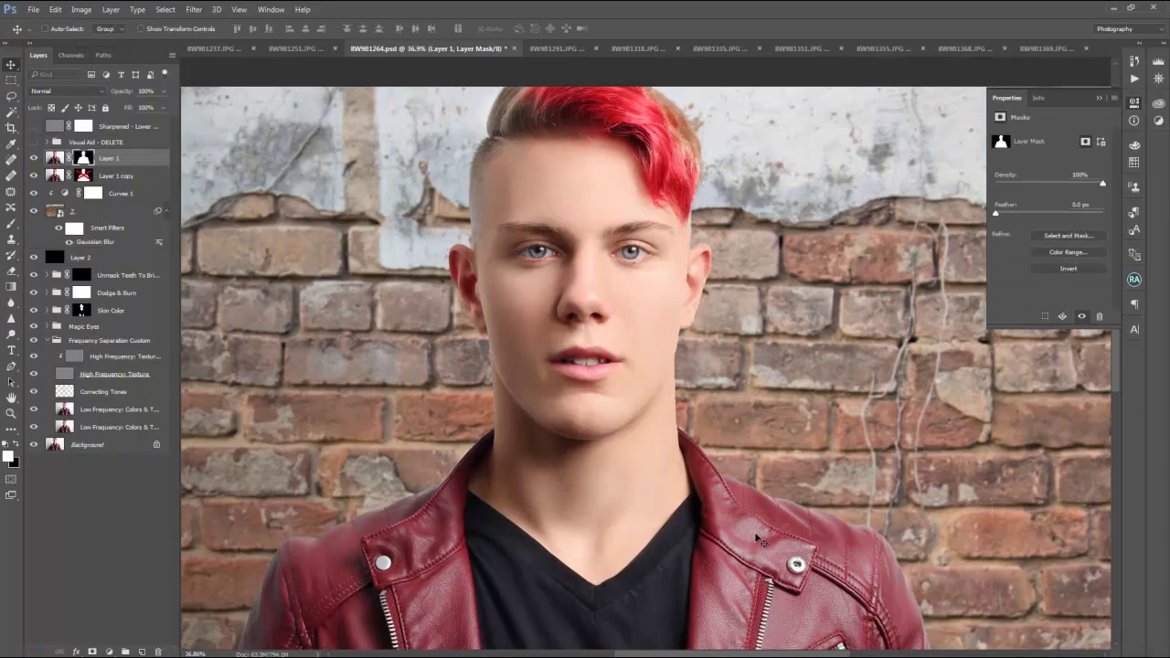
pyautogui.scroll(2, 412, 319)
pyautogui.rightClick(423, 367)
pyautogui.press('Escape')
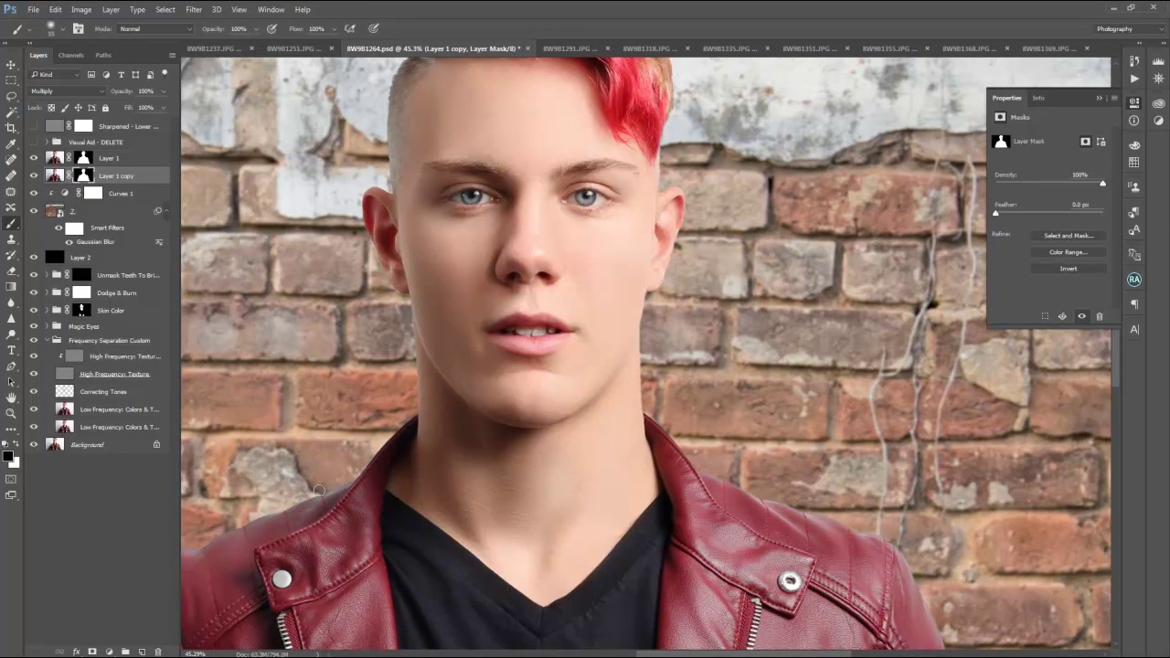
# Step: Fit the photo on screen and select the brick wall smart object layer
pyautogui.scroll(-5, 412, 319)
pyautogui.keyDown('alt'); pyautogui.scroll(1, 541, 252); pyautogui.keyUp('alt')
pyautogui.scroll(-4, 541, 251)
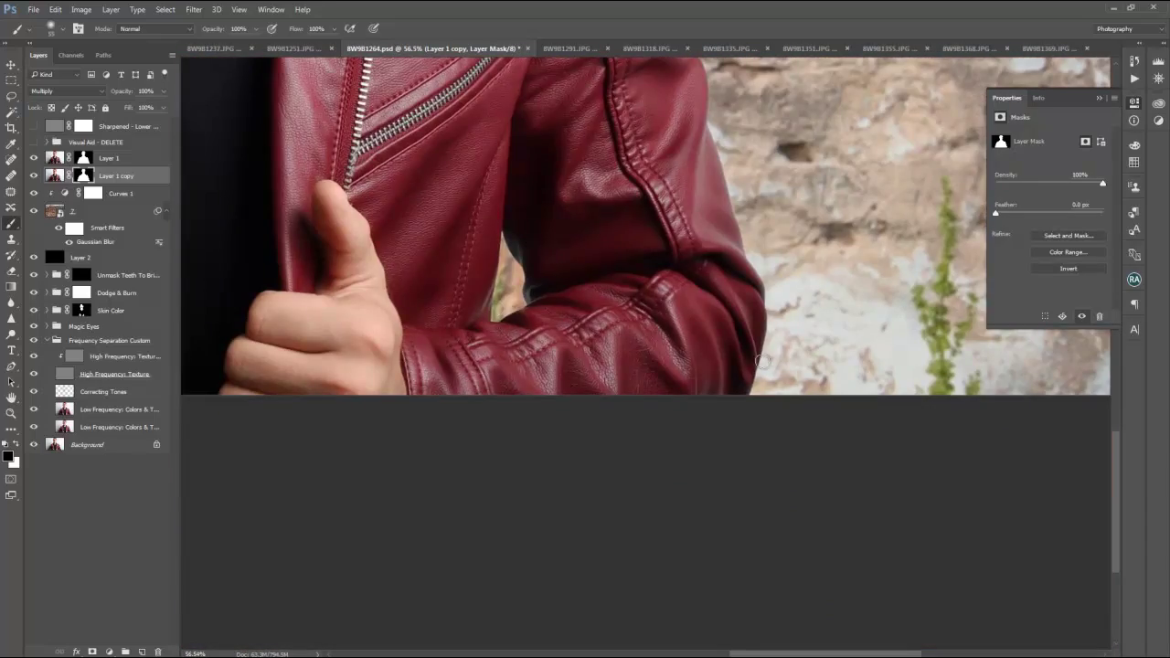
pyautogui.scroll(-2, 541, 251)
pyautogui.hotkey('alt', '[')
pyautogui.keyDown('alt'); pyautogui.scroll(2, 829, 454); pyautogui.keyUp('alt')
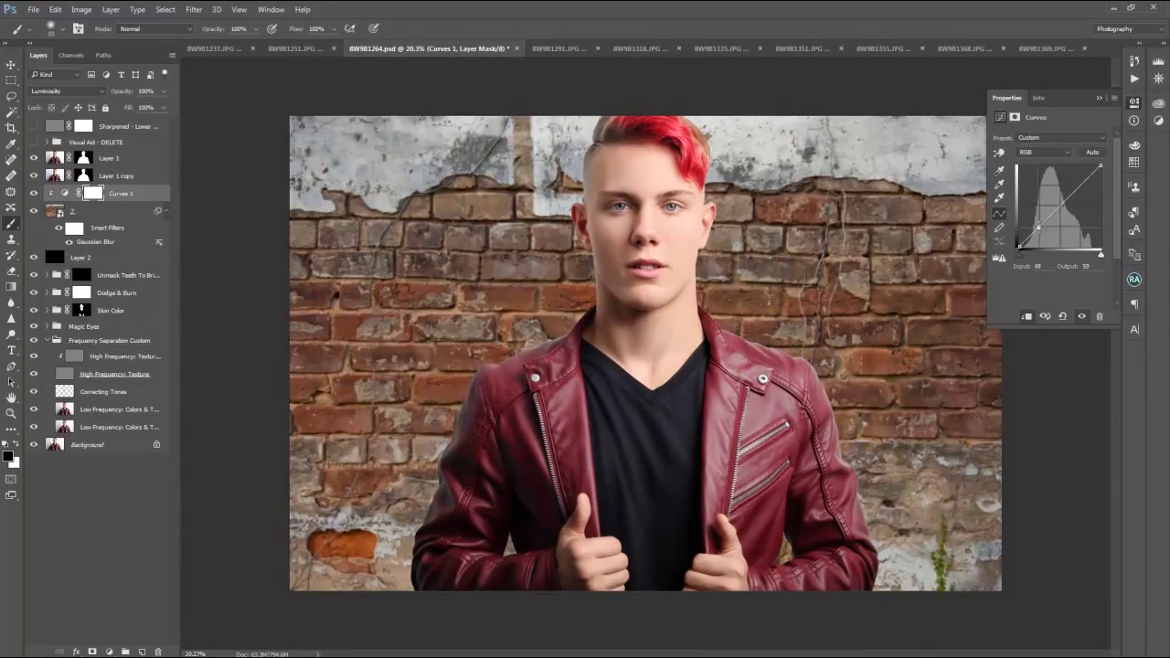
pyautogui.hotkey('alt', '[')
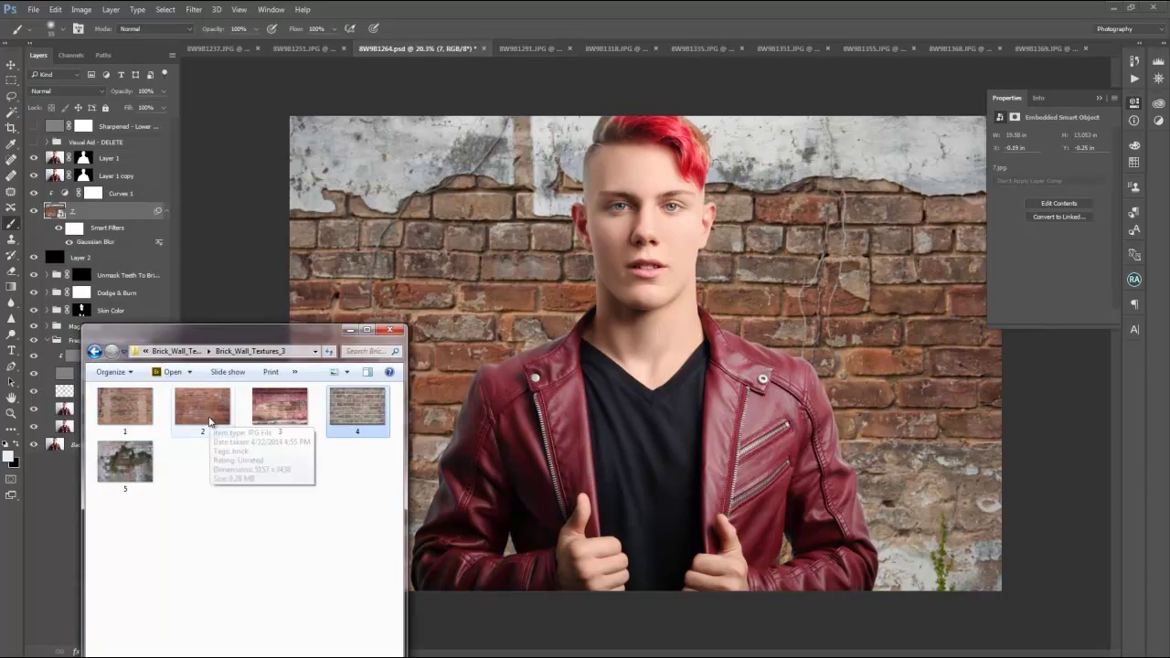
# Step: Place the grey-brown brick texture instead of the red one and make it the active layer
pyautogui.moveTo(201, 407); pyautogui.dragTo(564, 375)
pyautogui.press('Escape')
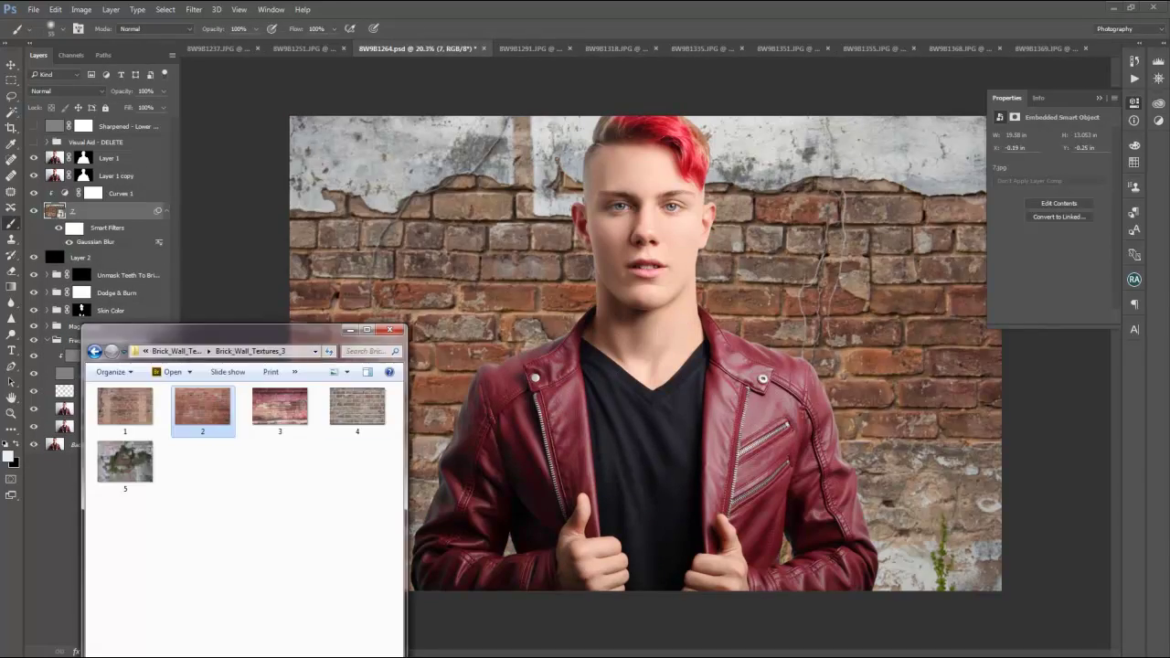
pyautogui.moveTo(352, 405); pyautogui.dragTo(640, 366)
pyautogui.press('Return')
pyautogui.click(110, 175)
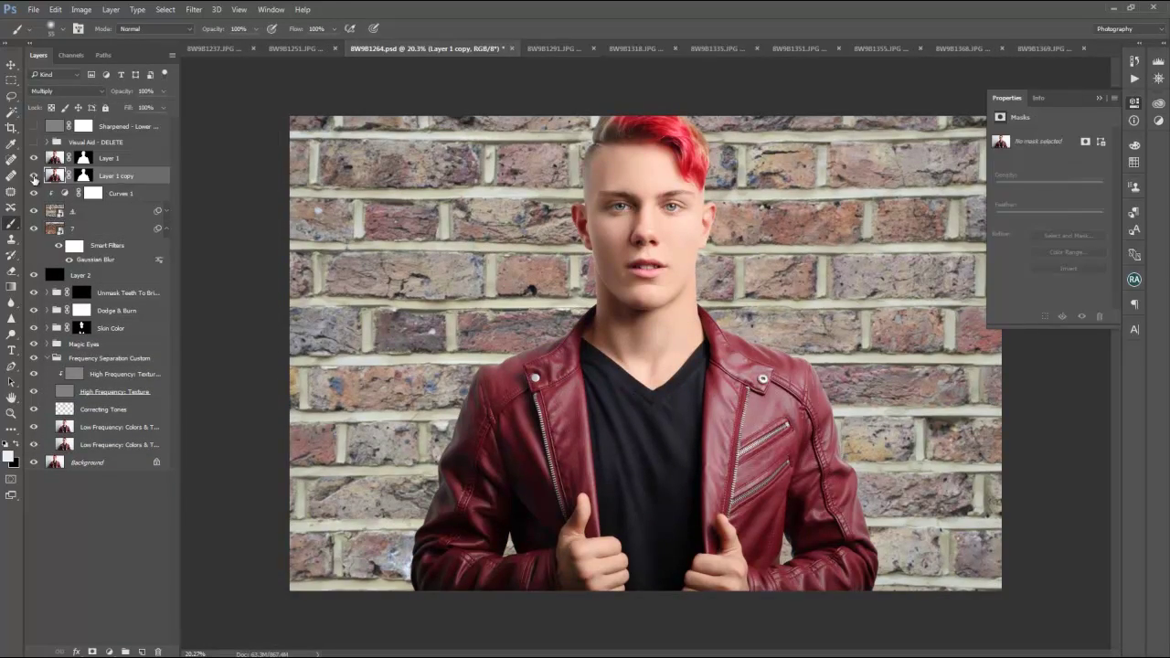
pyautogui.keyDown('shift'); pyautogui.click(83, 176); pyautogui.keyUp('shift')
# Step: Add a Hue/Saturation layer at +20 saturation and draw a dark gradient into the colour fill mask
pyautogui.click(109, 211)
pyautogui.click(108, 652)
pyautogui.click(148, 504)
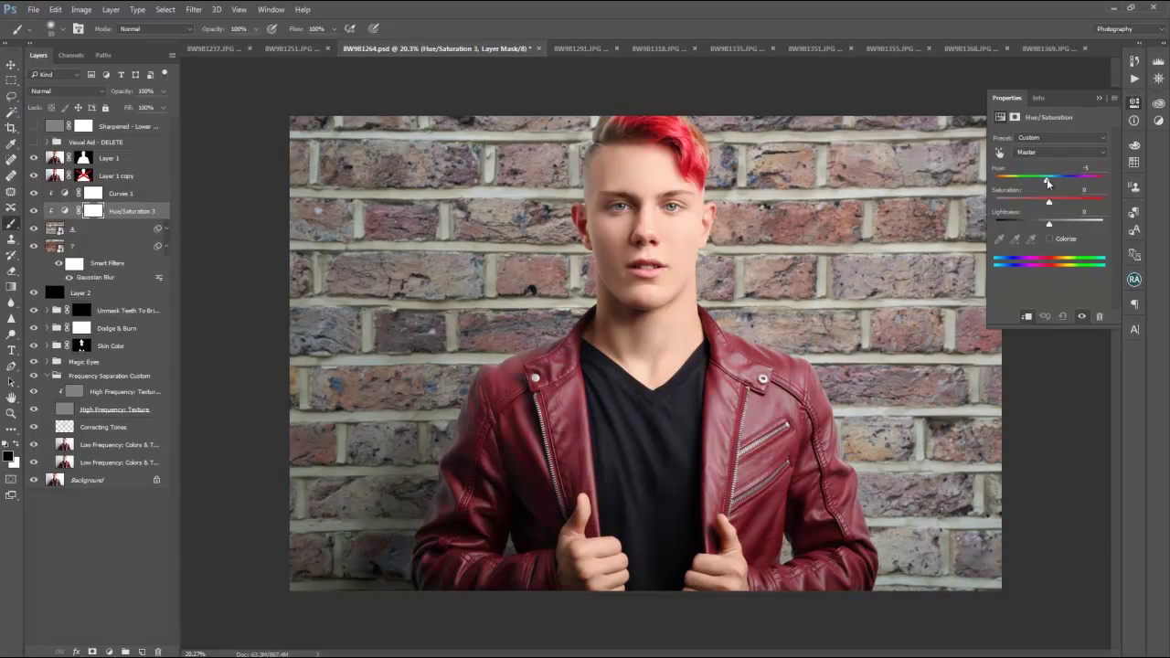
pyautogui.moveTo(1049, 201); pyautogui.dragTo(1059, 201)
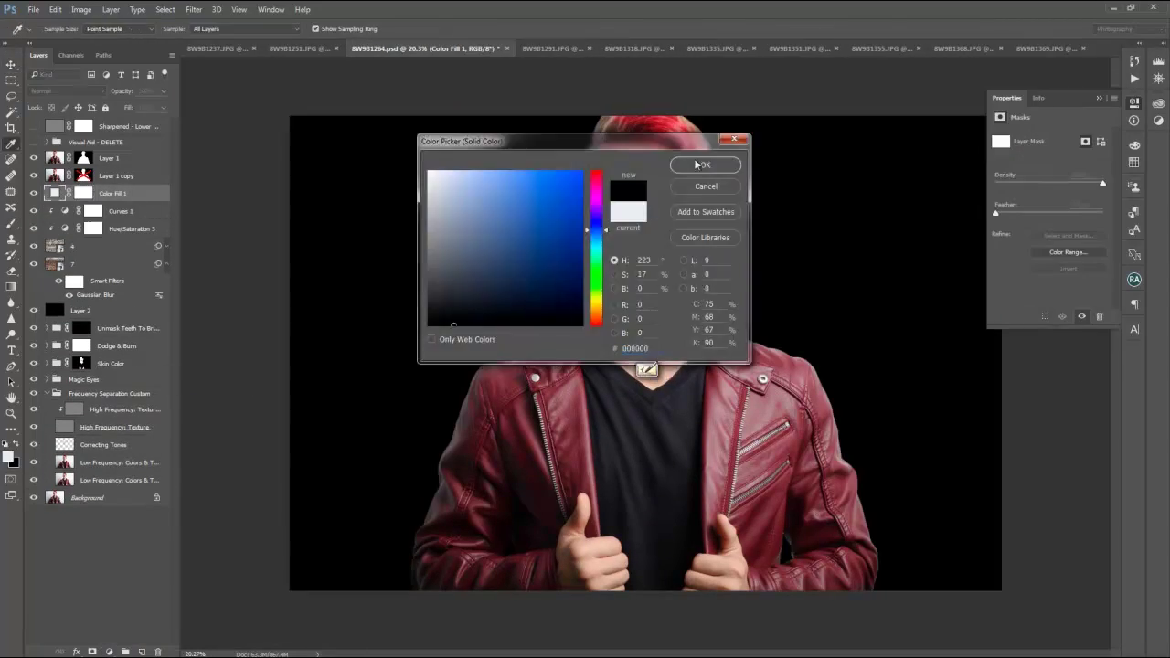
pyautogui.moveTo(222, 509); pyautogui.dragTo(601, 326)
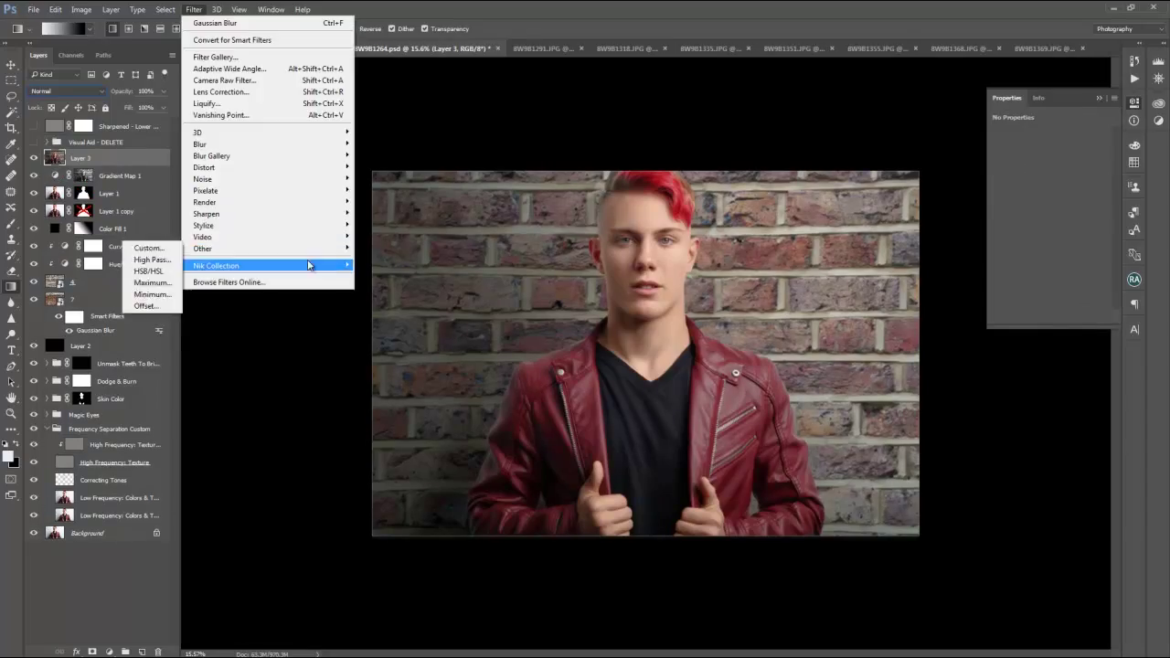
# Step: Apply Color Efex Pro 4's Detail Extractor with a Large radius, then add Glamour Glow
pyautogui.click(151, 254)
pyautogui.click(1129, 158)
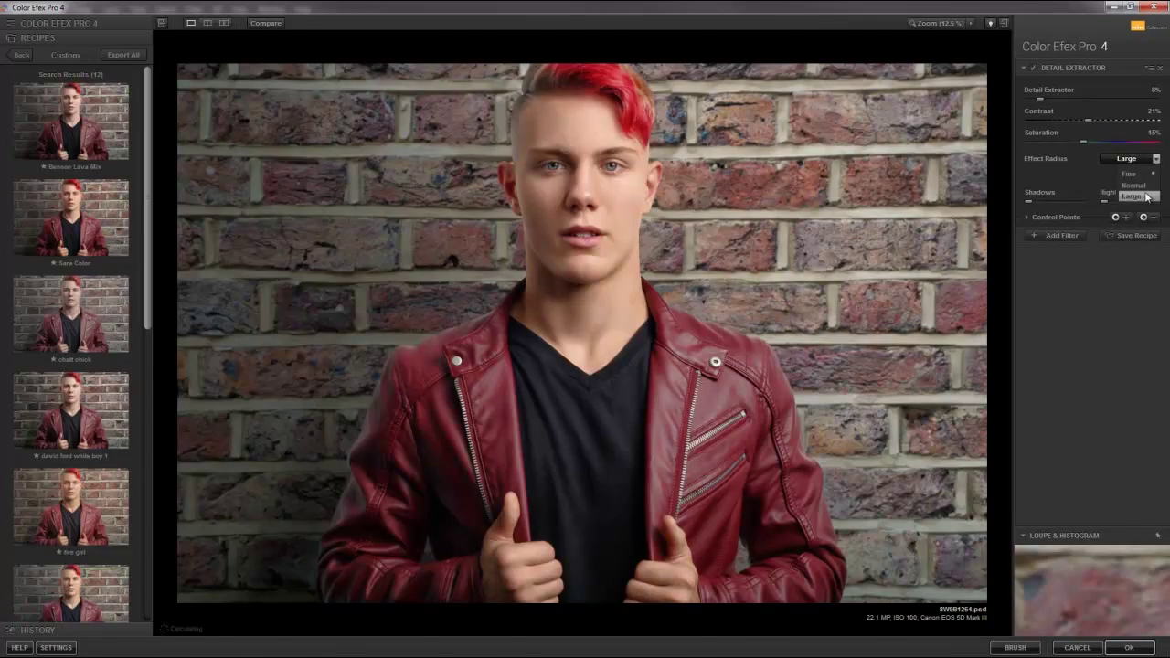
pyautogui.click(1057, 235)
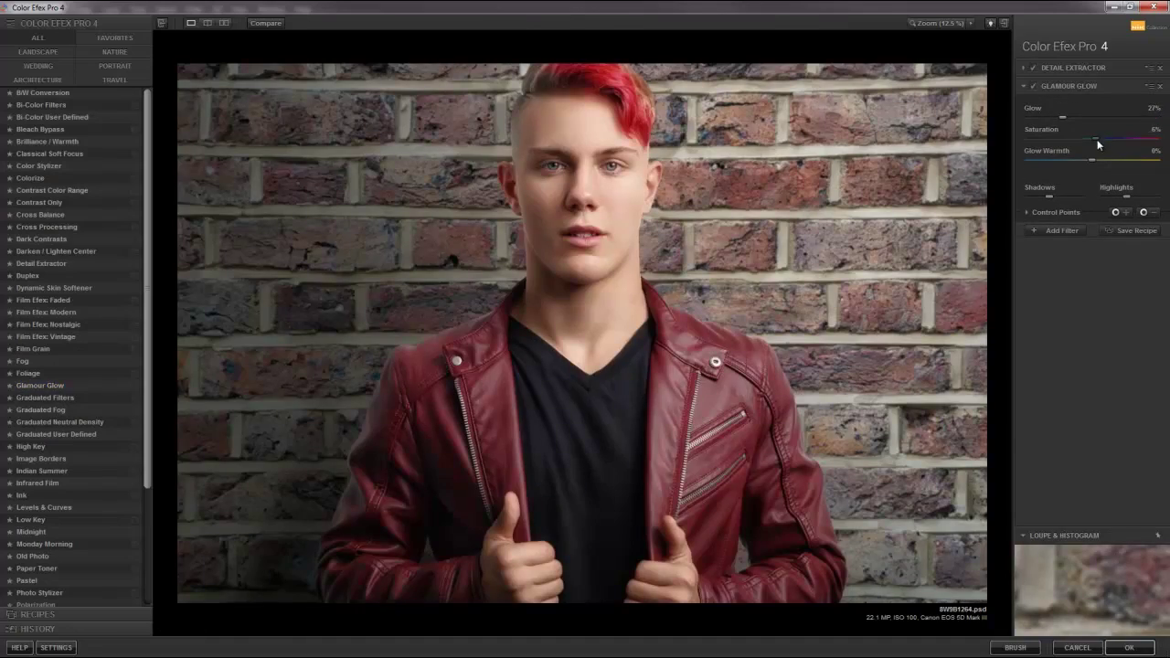
pyautogui.click(1071, 67)
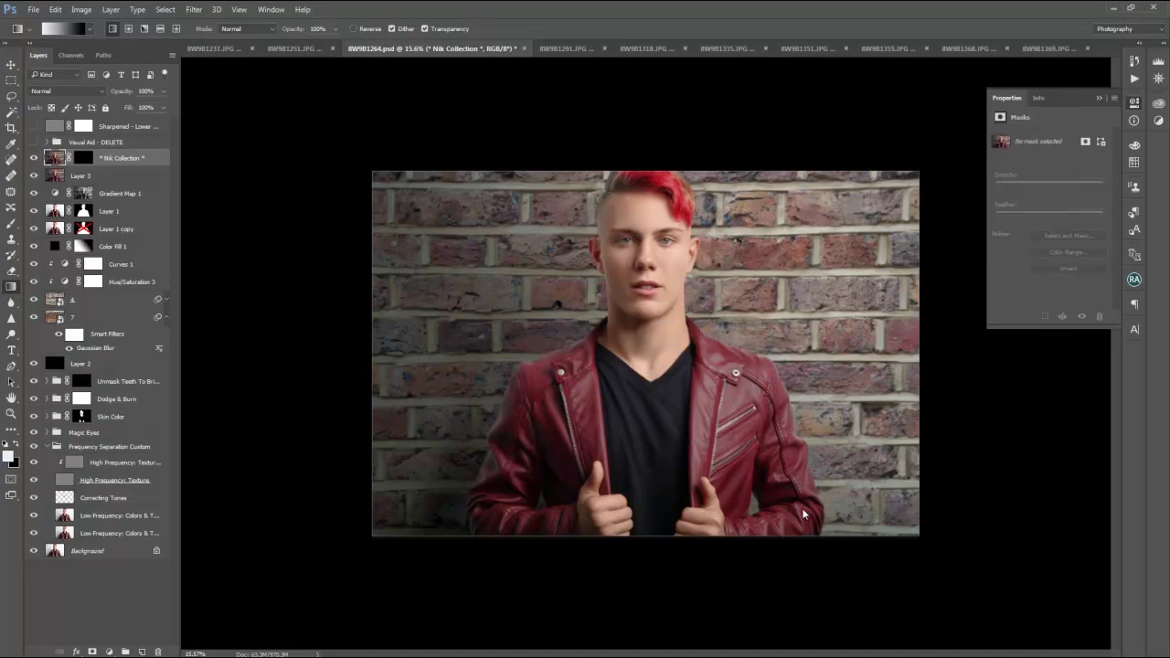
# Step: On a new empty layer, load the ps7-Light FX brush set into the Brush tool
pyautogui.hotkey('ctrl', 'shift', 'alt', 'n')
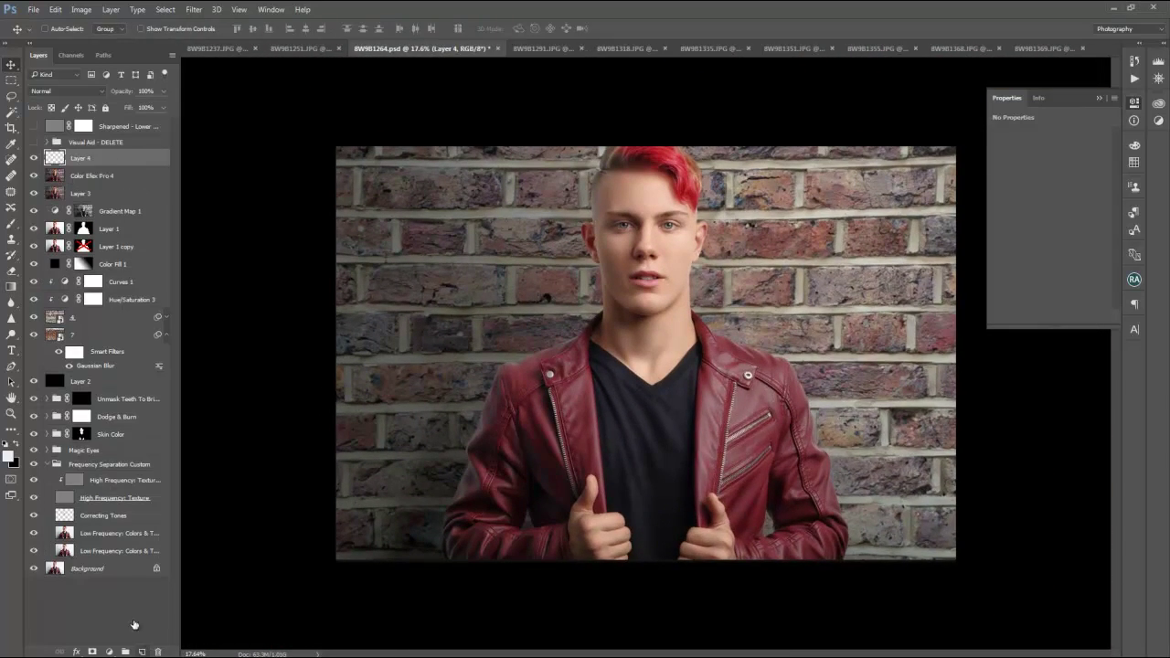
pyautogui.press('b')
pyautogui.rightClick(575, 374)
pyautogui.click(777, 384)
pyautogui.click(822, 245)
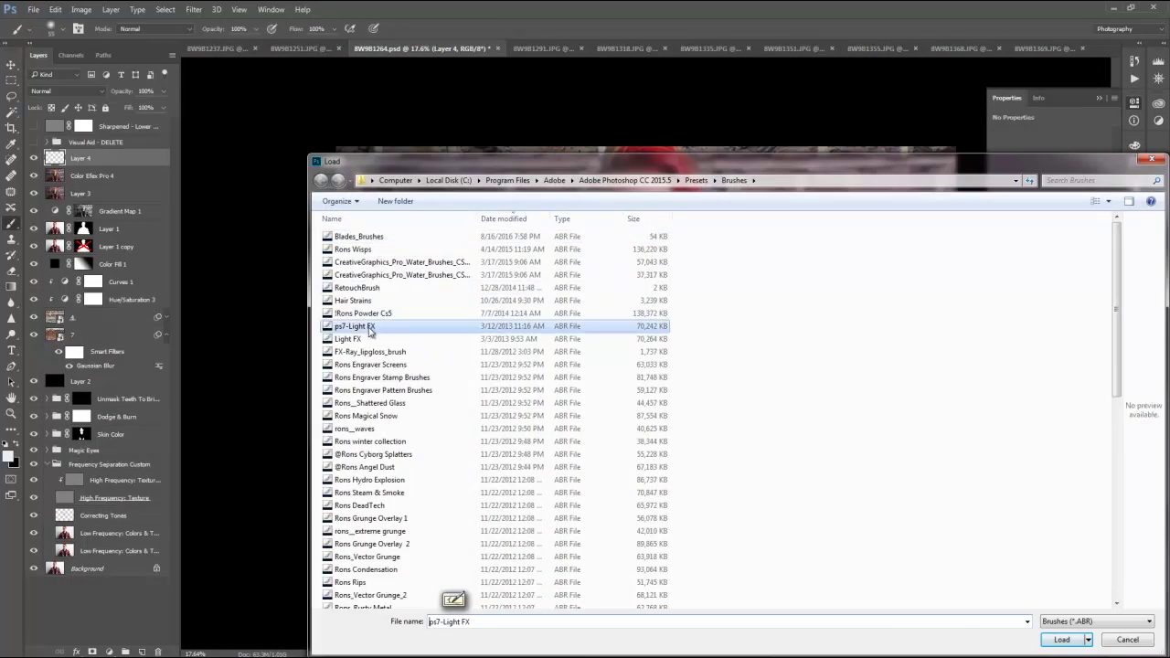
pyautogui.doubleClick(355, 326)
# Step: Stamp the window-light brush onto Layer 4
pyautogui.scroll(-1, 763, 553)
pyautogui.scroll(-1, 763, 558)
pyautogui.click(686, 565)
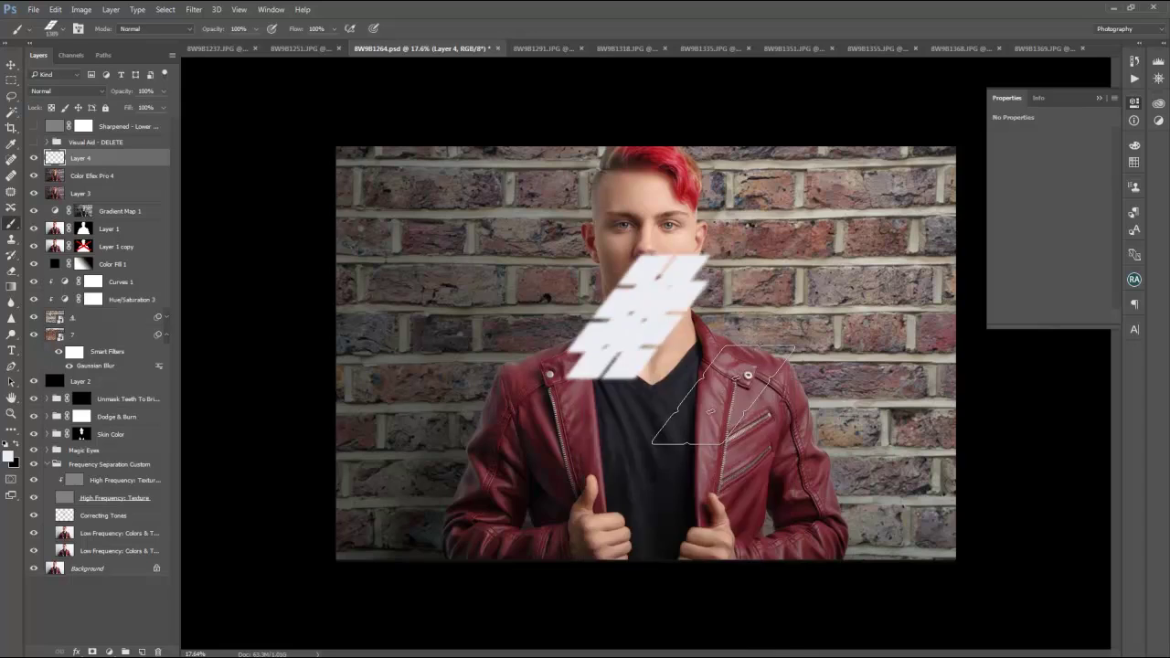
pyautogui.click(679, 418)
# Step: Enlarge the window light and move it across the man and wall. Set it to Overlay at 53% opacity
pyautogui.hotkey('ctrl', 't')
pyautogui.hotkey('shift', 'alt', 'o')
pyautogui.hotkey('shift', 'alt', 'f')
pyautogui.moveTo(716, 508); pyautogui.dragTo(748, 413)
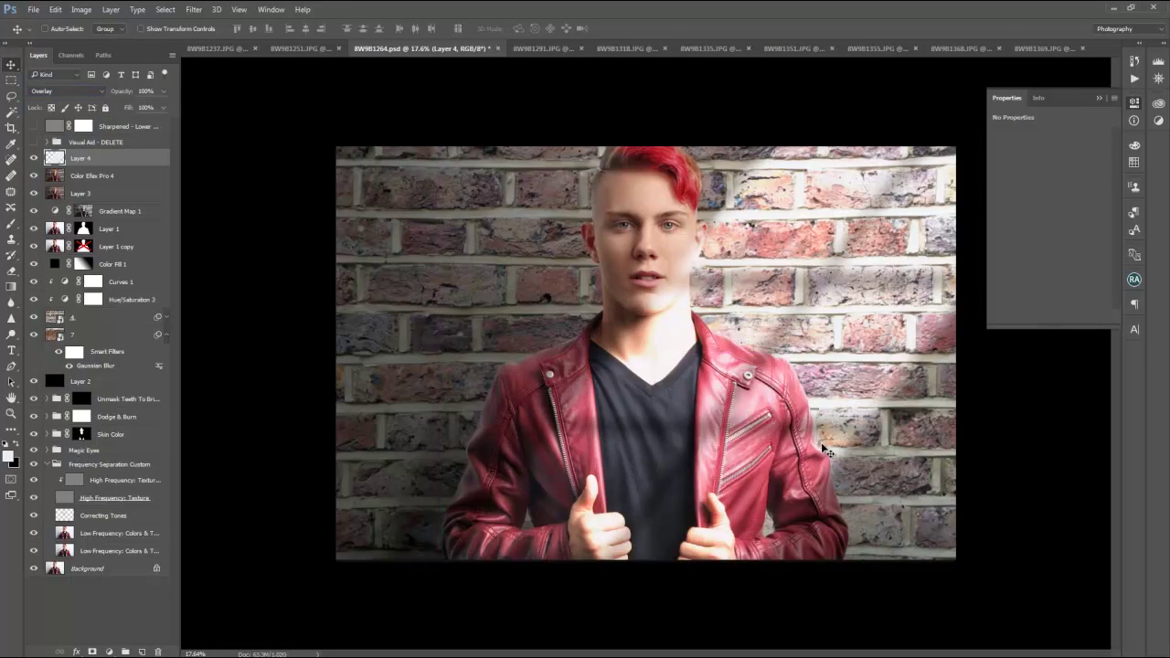
pyautogui.click(64, 90)
pyautogui.click(46, 169)
pyautogui.press('5')
pyautogui.press('3')
pyautogui.scroll(-1, 810, 464)
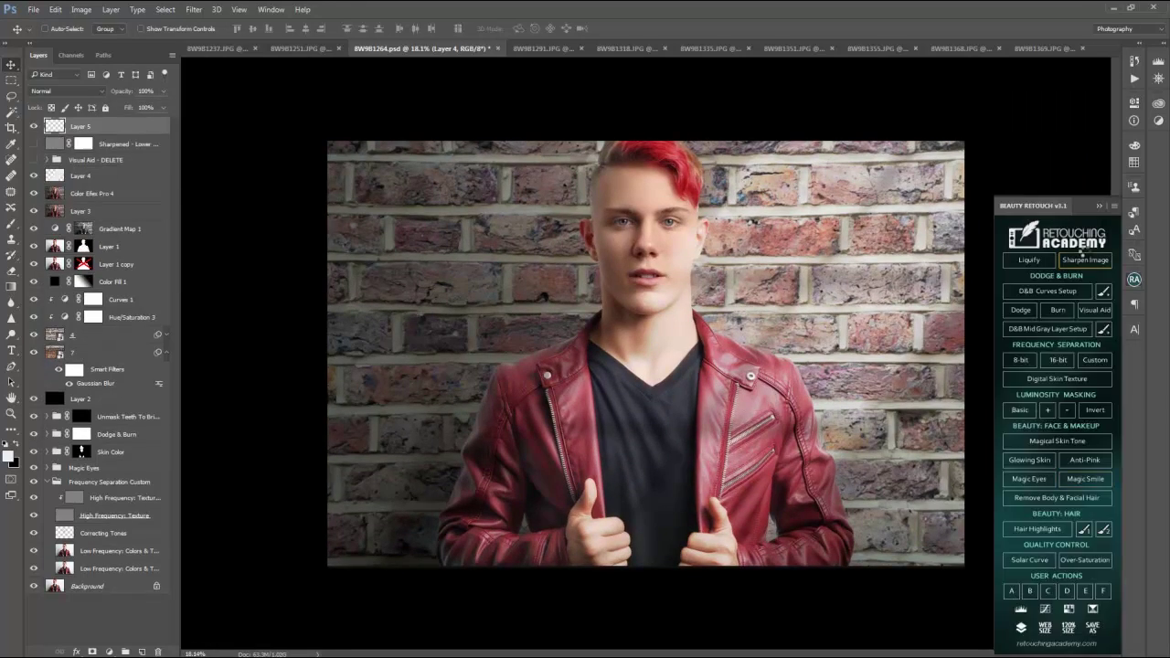